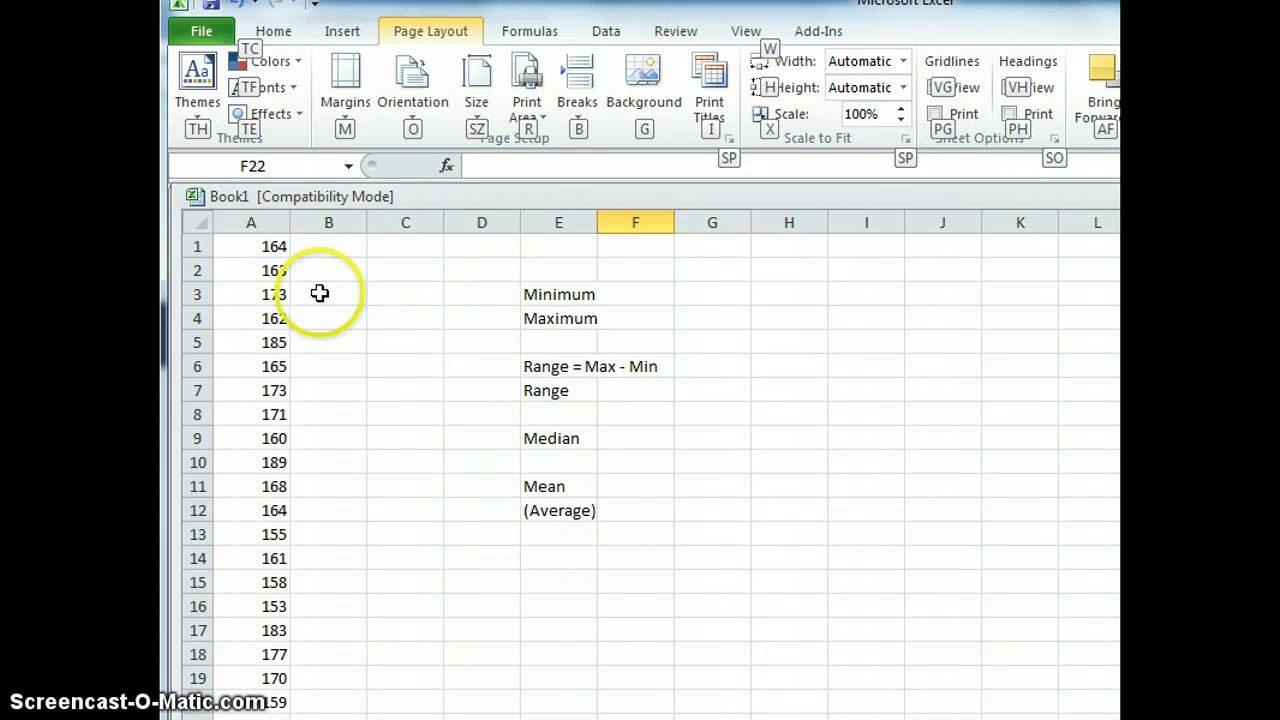
Step: Sort the heights in column A ascending, so they run from 153 down to 189
{"action": "left_click", "coordinate": [271, 222]}
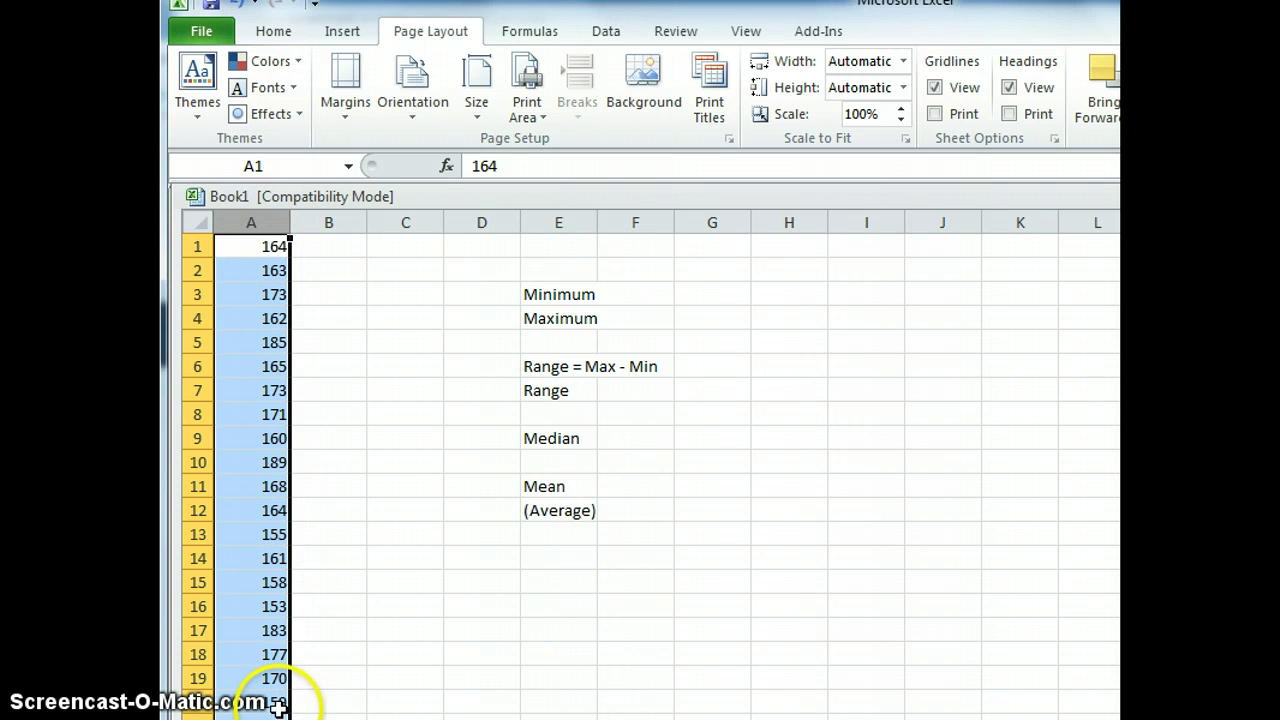
{"action": "left_click", "coordinate": [367, 663]}
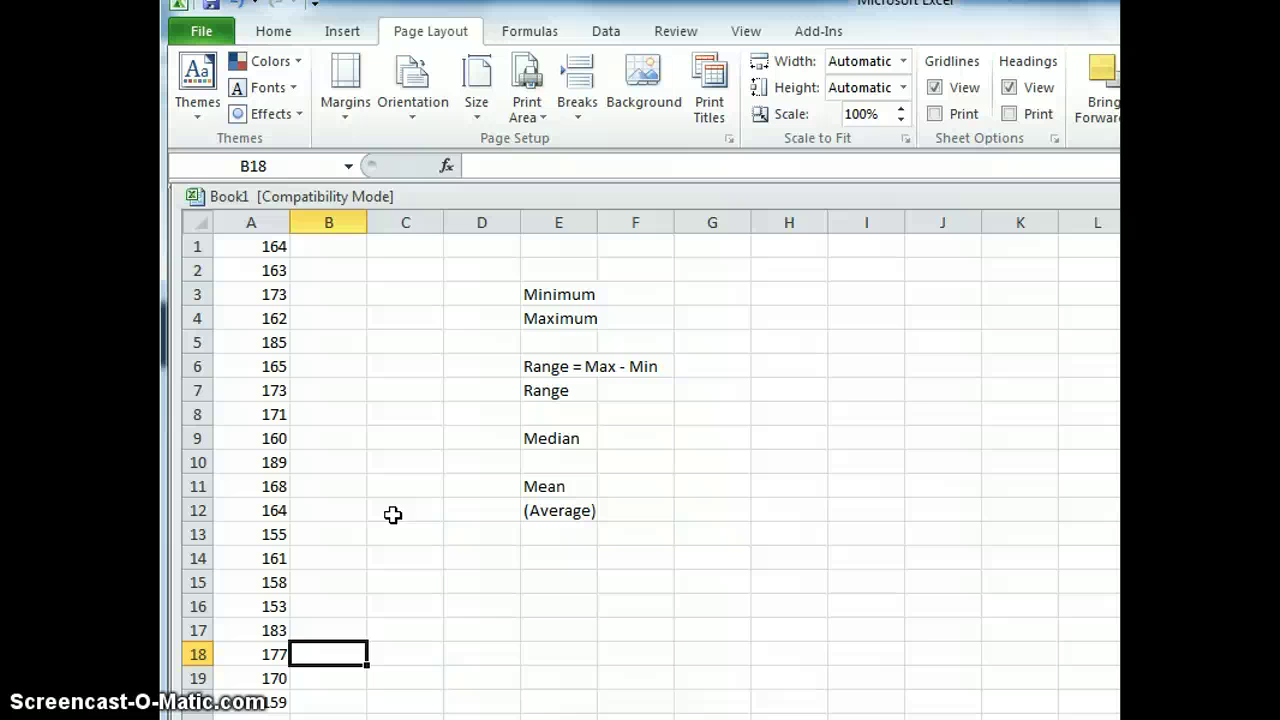
{"action": "left_click", "coordinate": [283, 247]}
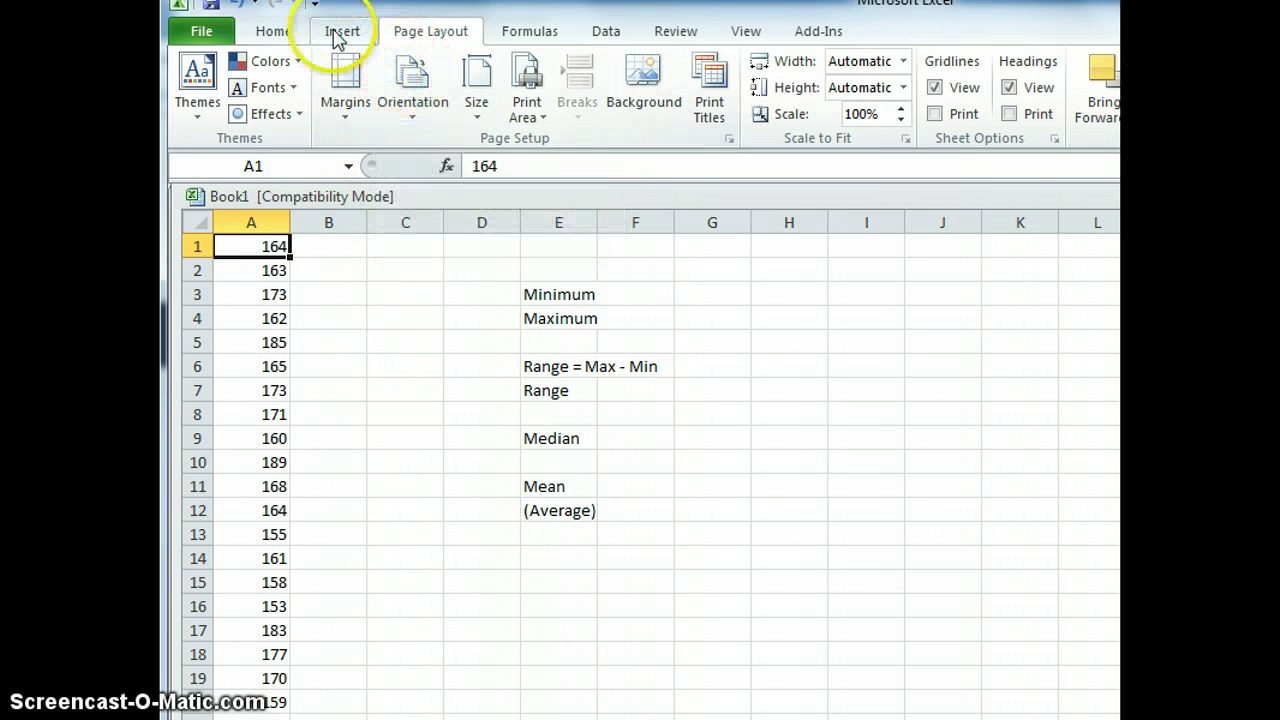
{"action": "left_click", "coordinate": [609, 33]}
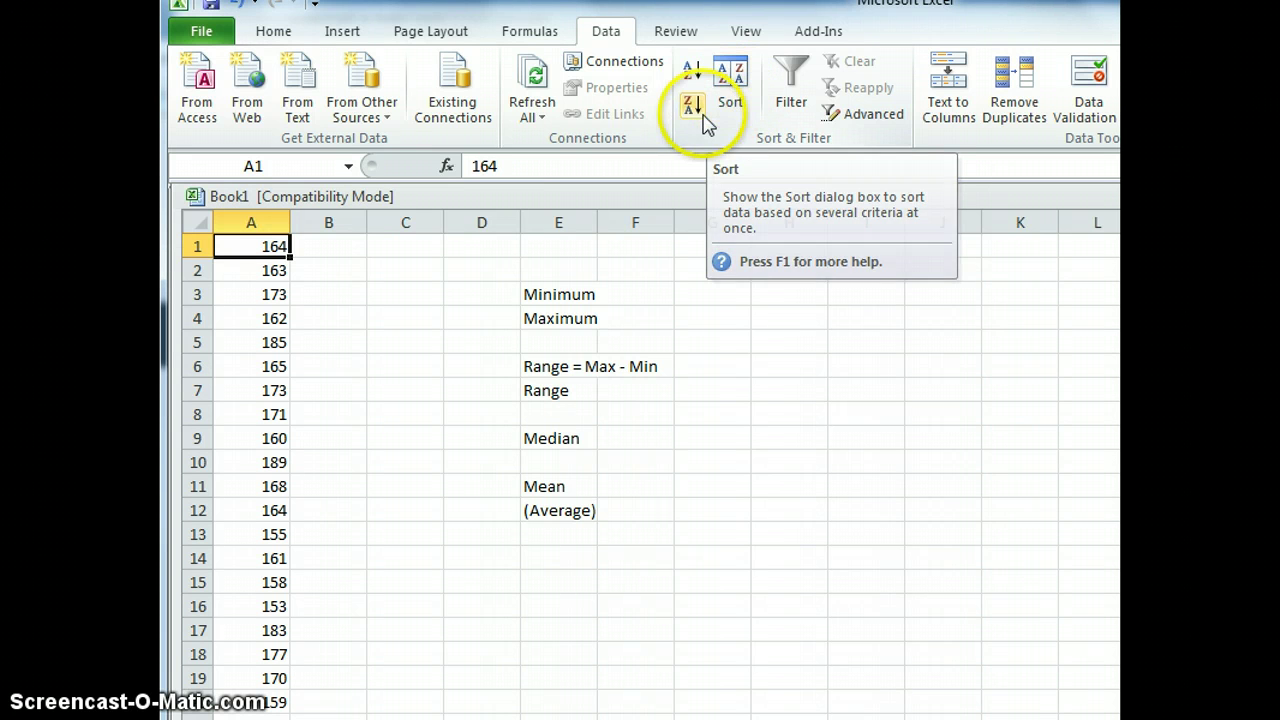
{"action": "left_click", "coordinate": [692, 76]}
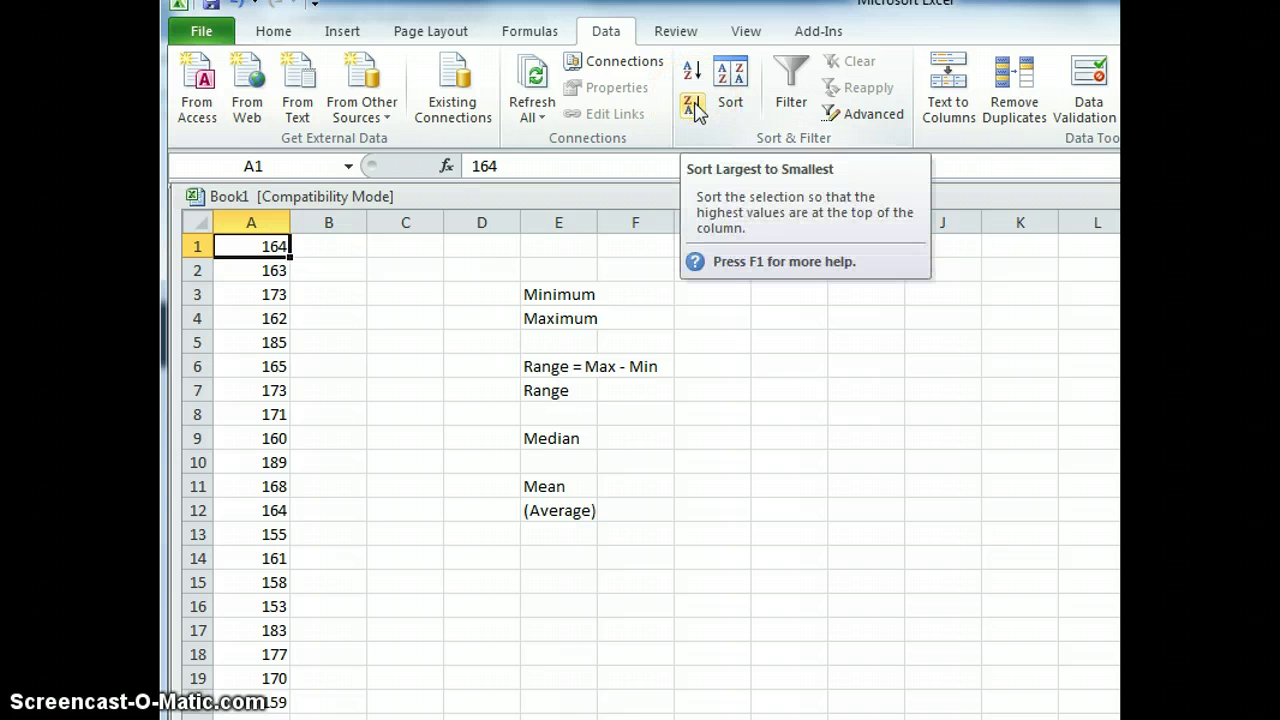
{"action": "left_click", "coordinate": [693, 76]}
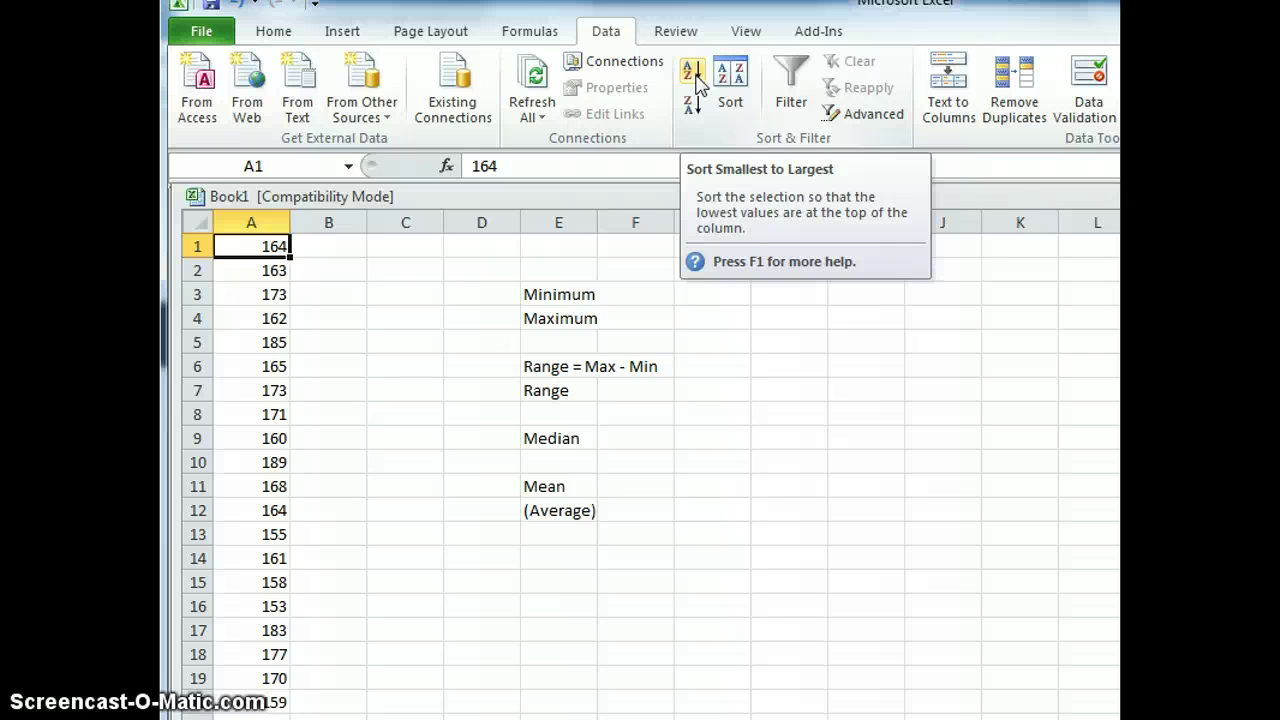
{"action": "left_click", "coordinate": [697, 82]}
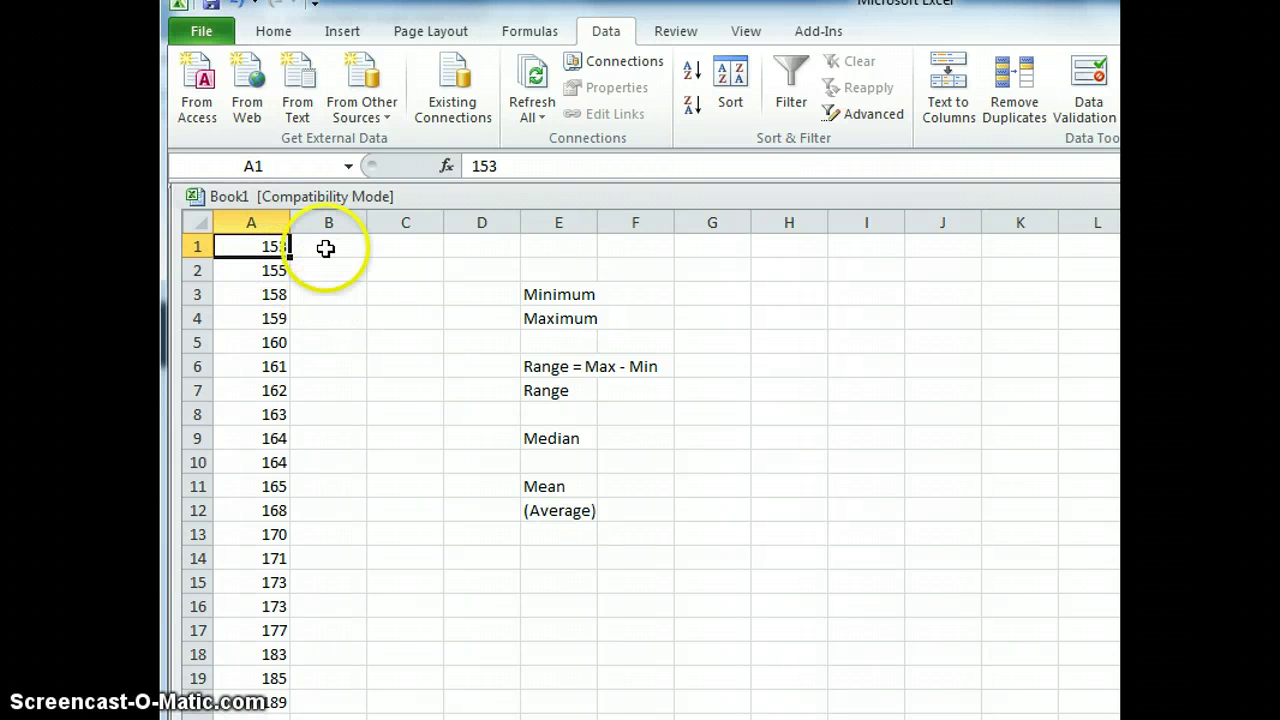
Step: Fill A1 (153) and A20 (189) orange to mark the minimum and maximum heights
{"action": "left_click", "coordinate": [274, 36]}
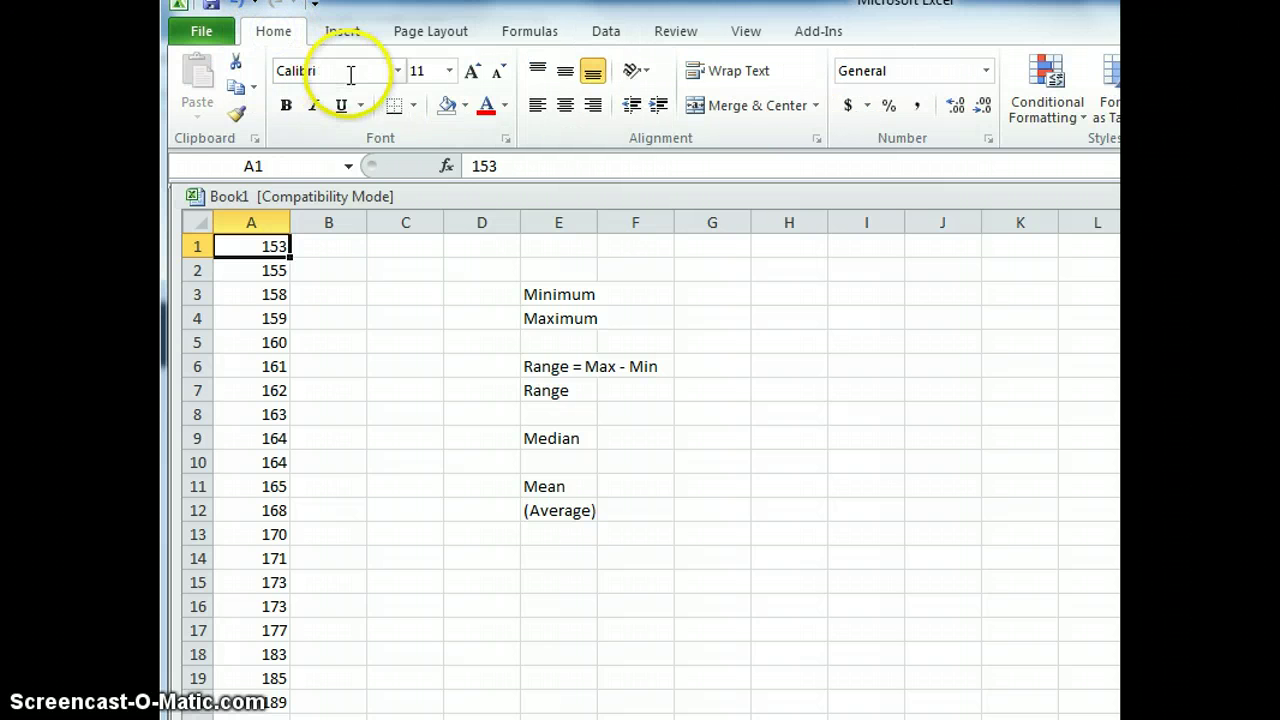
{"action": "left_click", "coordinate": [465, 106]}
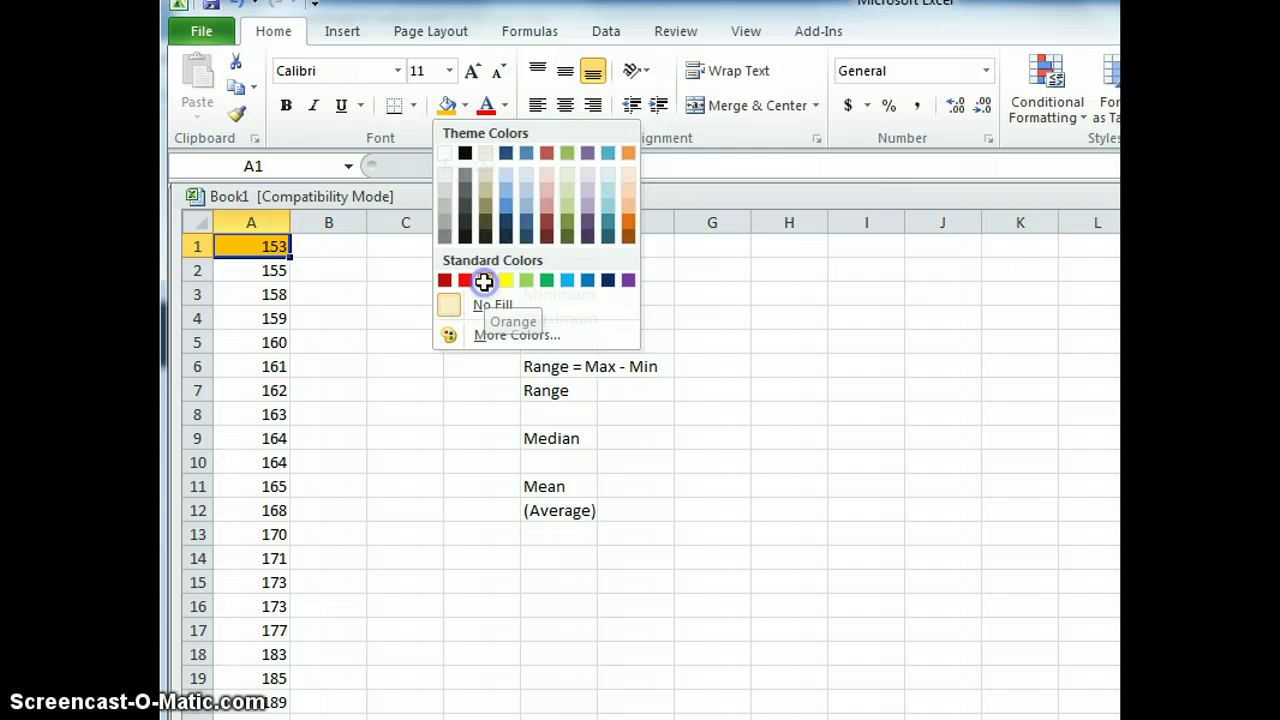
{"action": "left_click", "coordinate": [486, 282]}
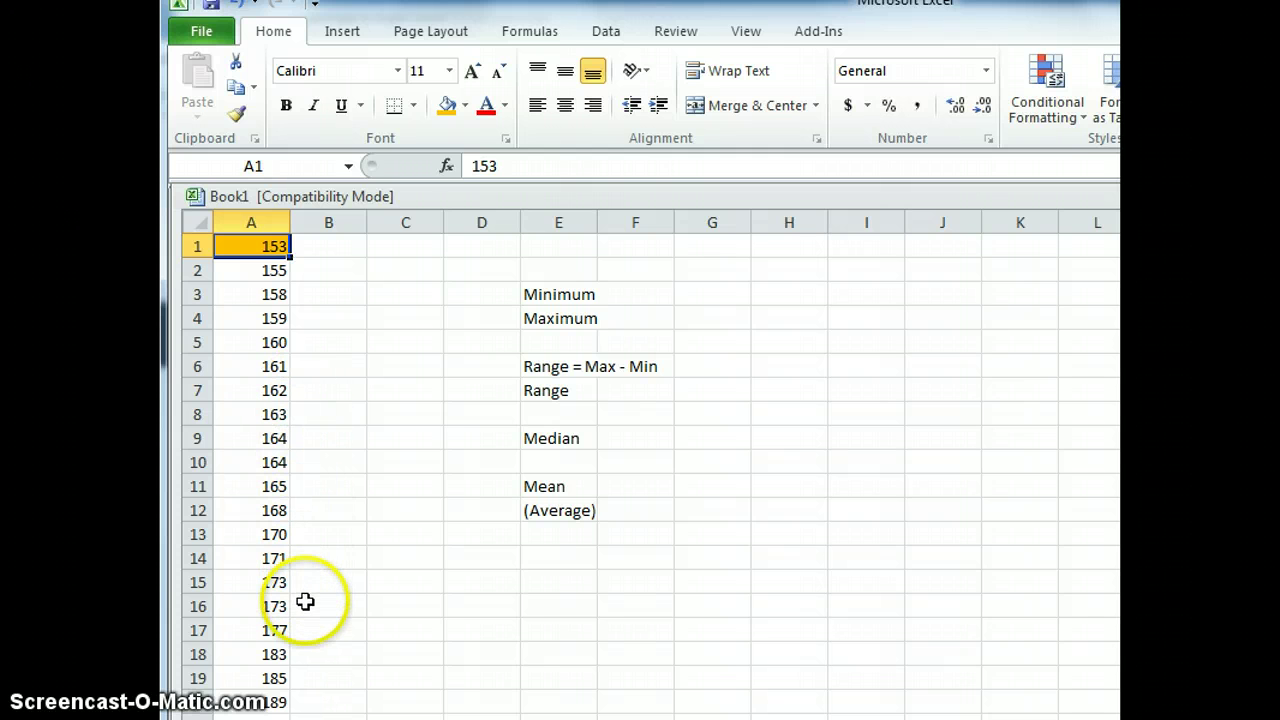
{"action": "left_click", "coordinate": [284, 703]}
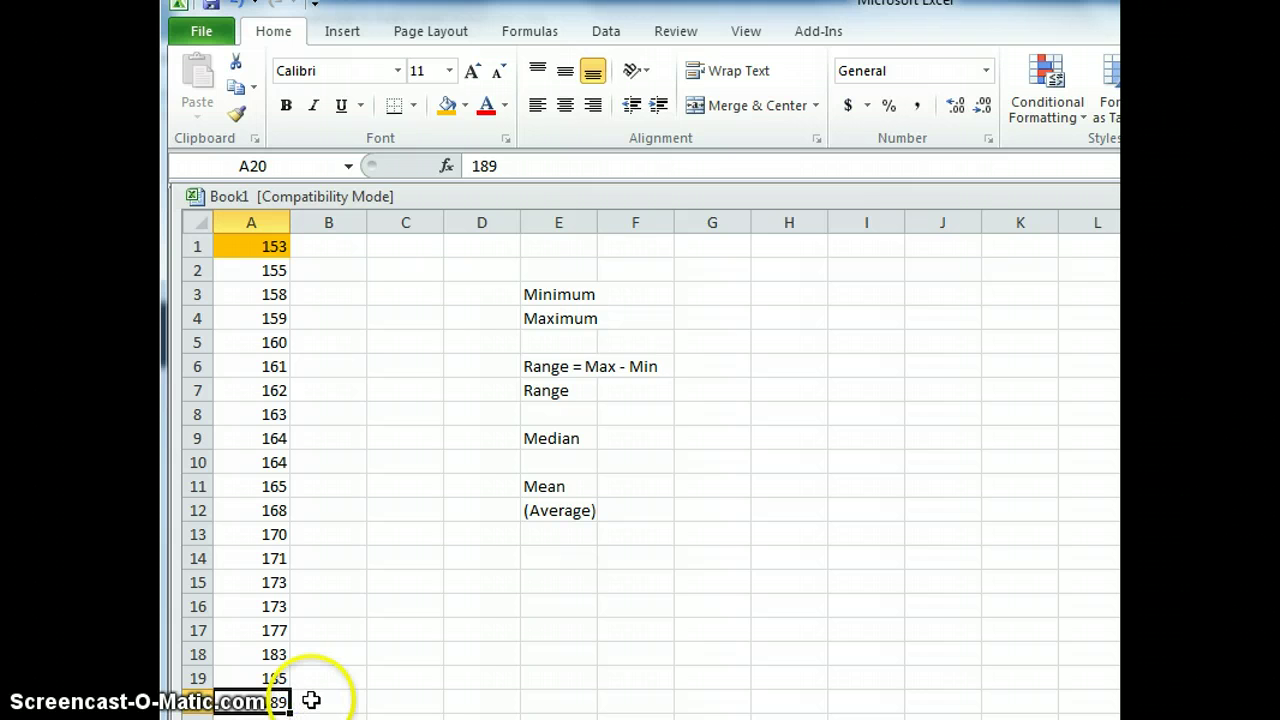
{"action": "left_click", "coordinate": [447, 105]}
{"action": "left_click_drag", "start_coordinate": [455, 343], "coordinate": [585, 296]}
{"action": "left_click", "coordinate": [640, 292]}
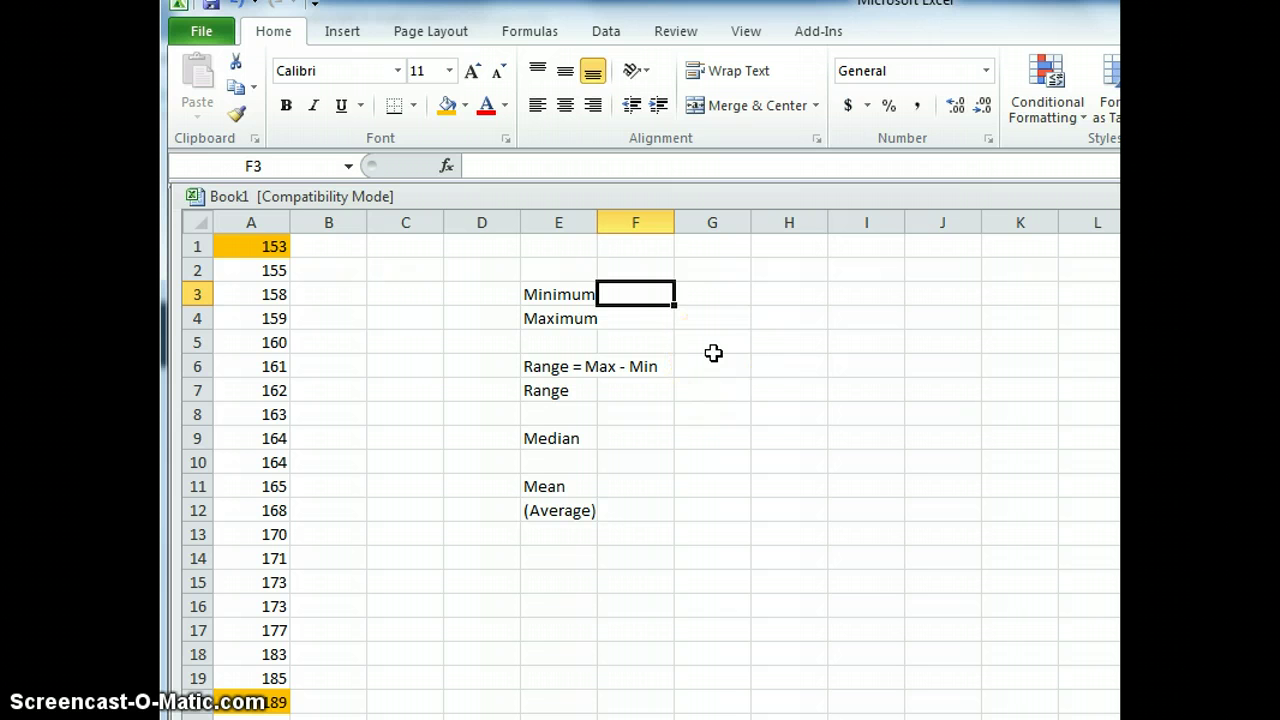
Step: Enter 153 in F3 beside Minimum and 189 in F4 beside Maximum
{"action": "type", "text": "153"}
{"action": "key", "text": "Return"}
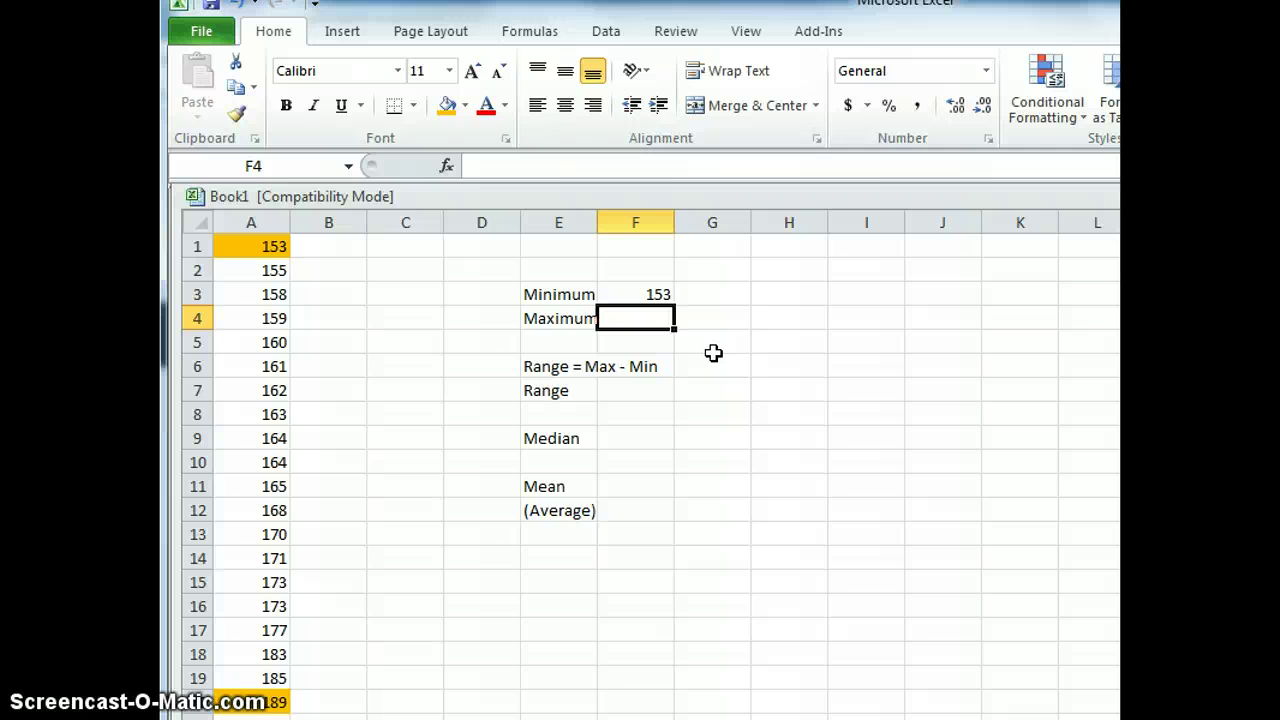
{"action": "type", "text": "189"}
{"action": "left_click", "coordinate": [681, 406]}
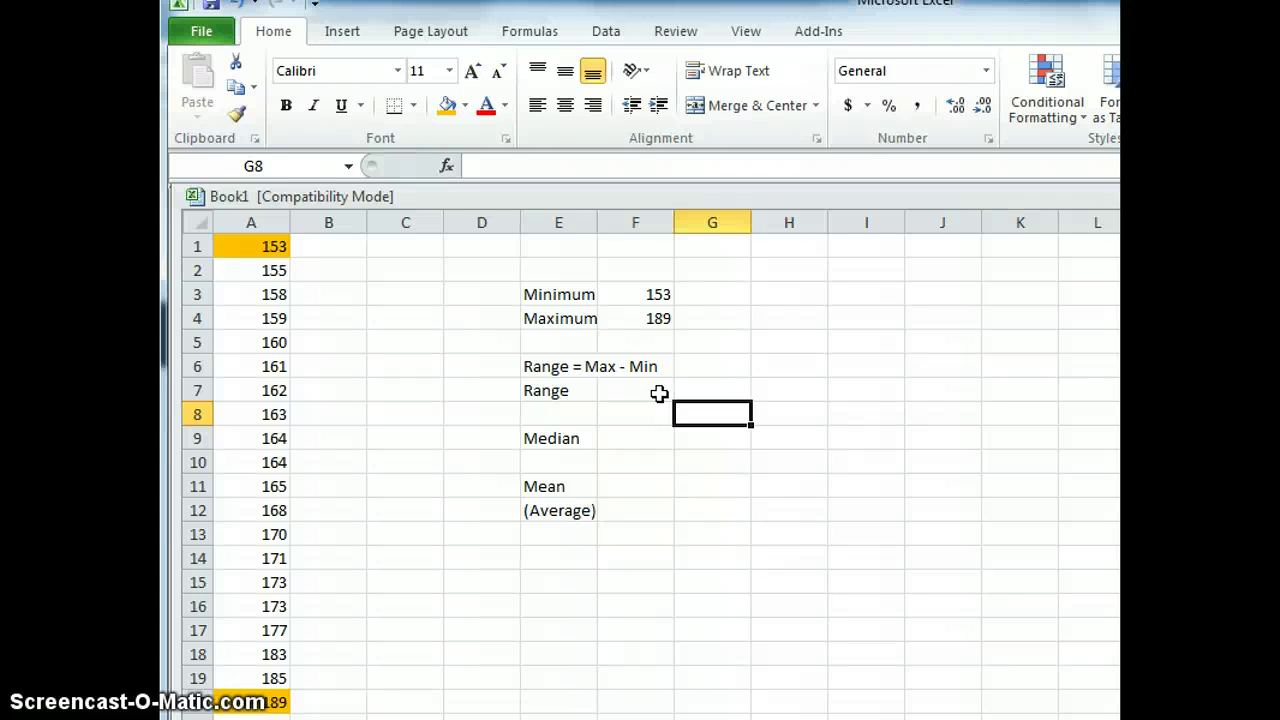
Step: Enter =189-153 in F7 beside the Range label, showing 36
{"action": "left_click", "coordinate": [660, 392]}
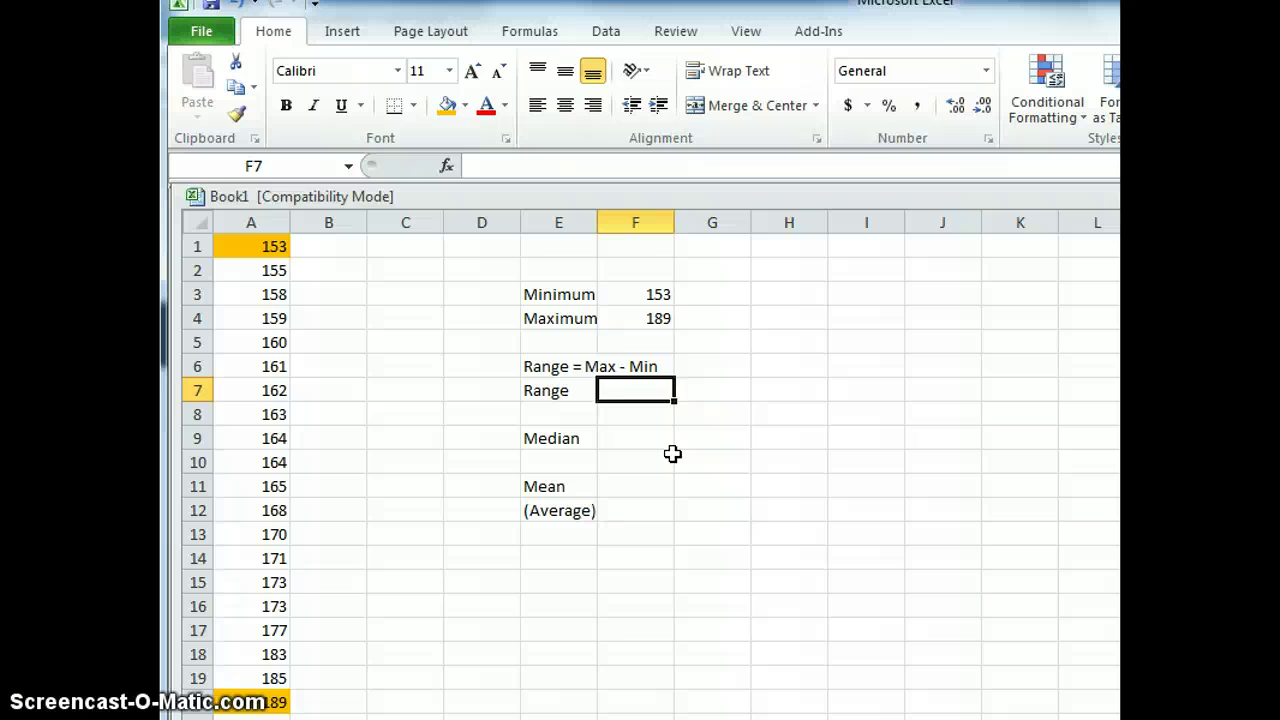
{"action": "type", "text": "="}
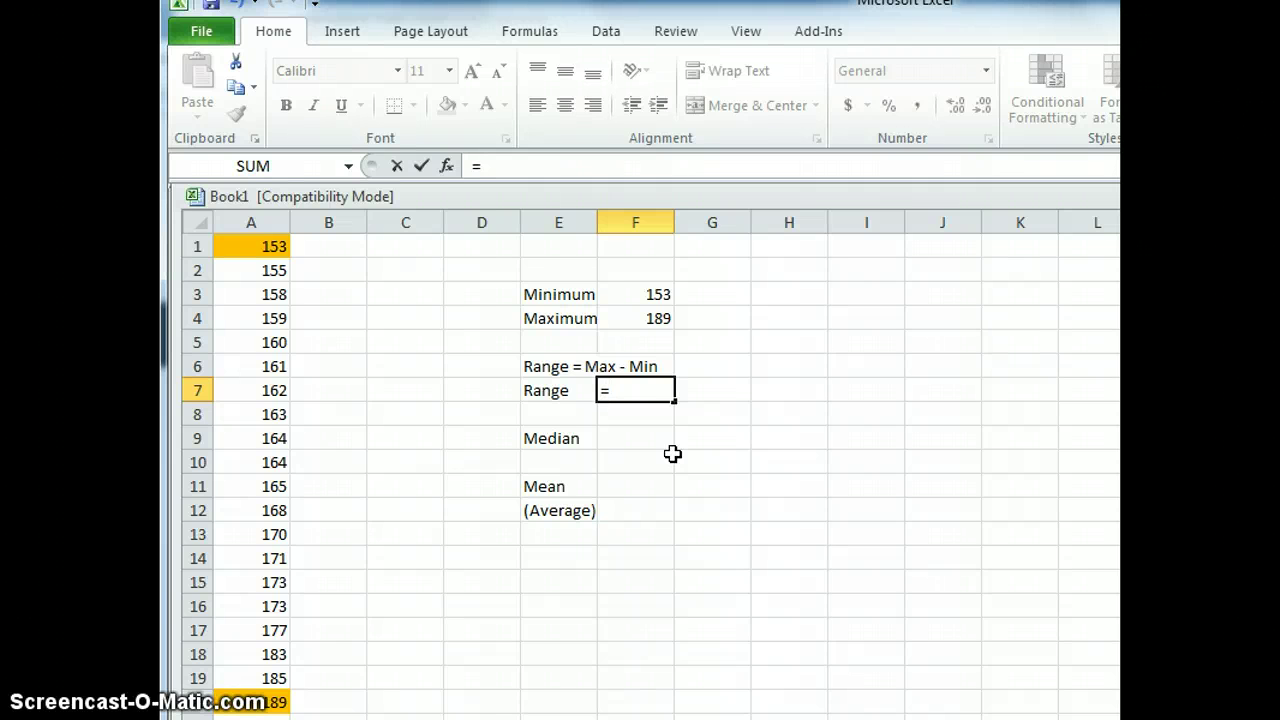
{"action": "type", "text": "189-153"}
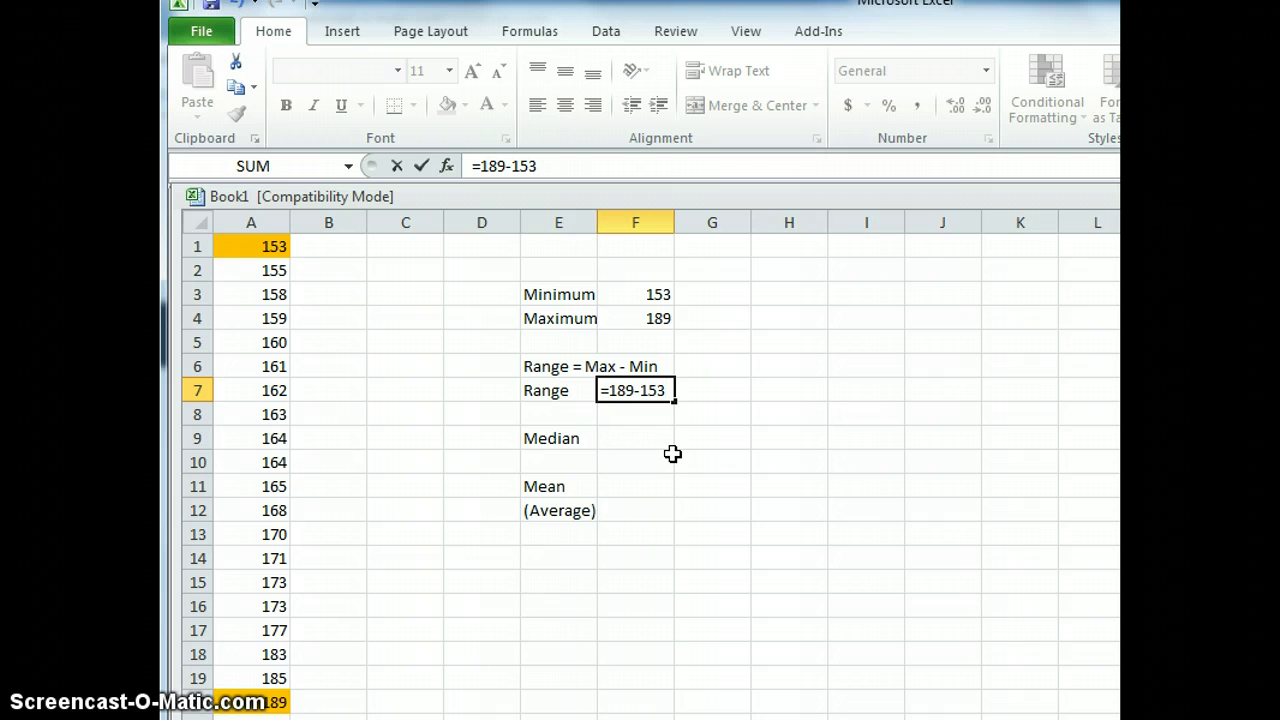
{"action": "key", "text": "Return"}
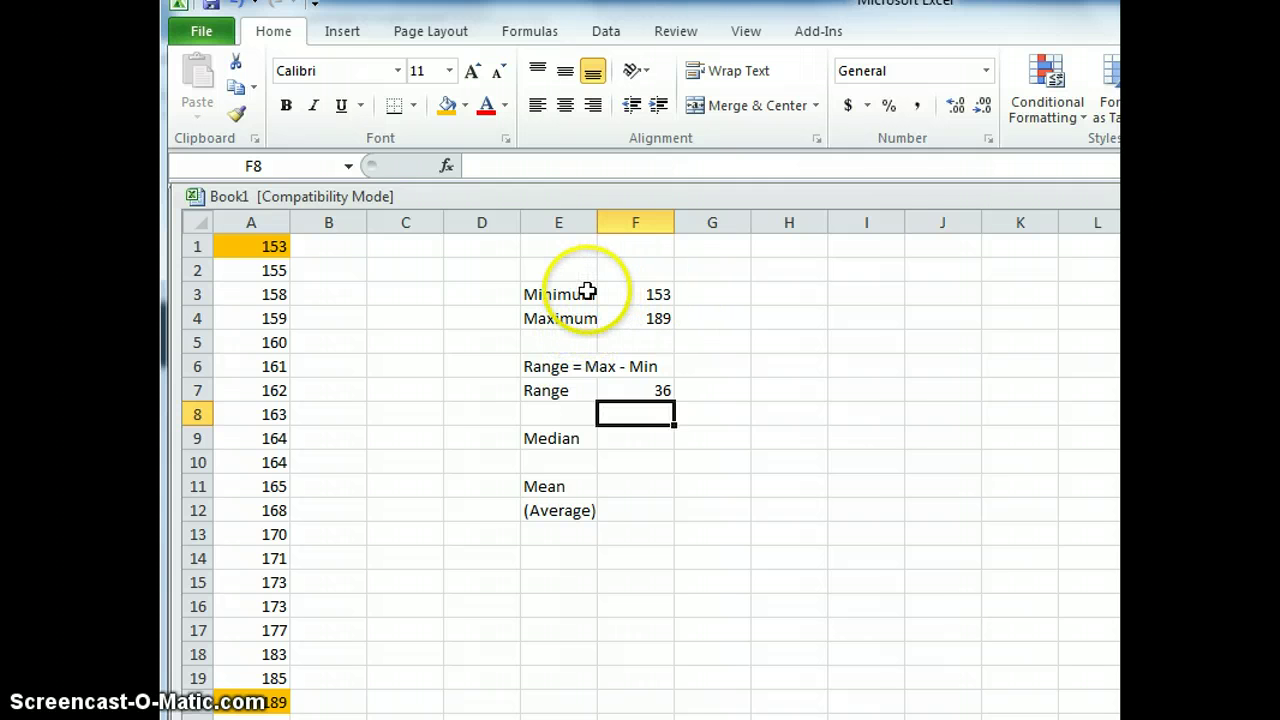
Step: Give the range cell F7 a yellow fill
{"action": "left_click", "coordinate": [621, 381]}
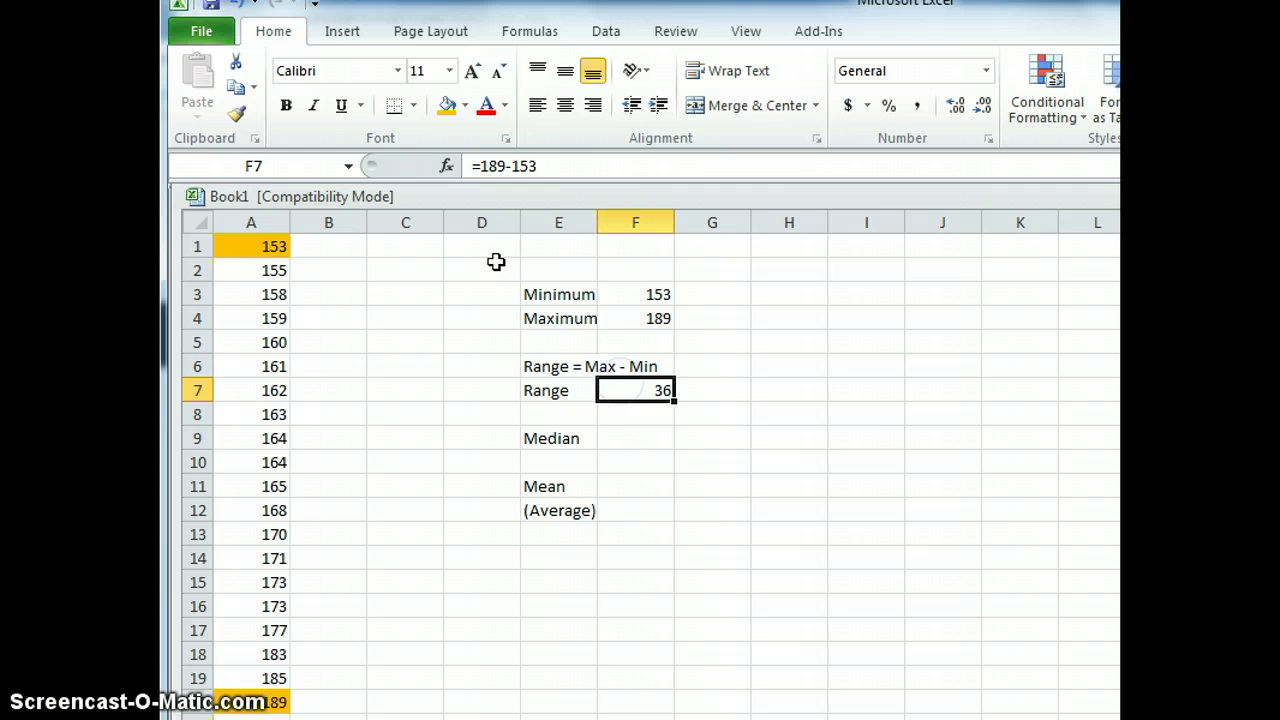
{"action": "left_click", "coordinate": [465, 106]}
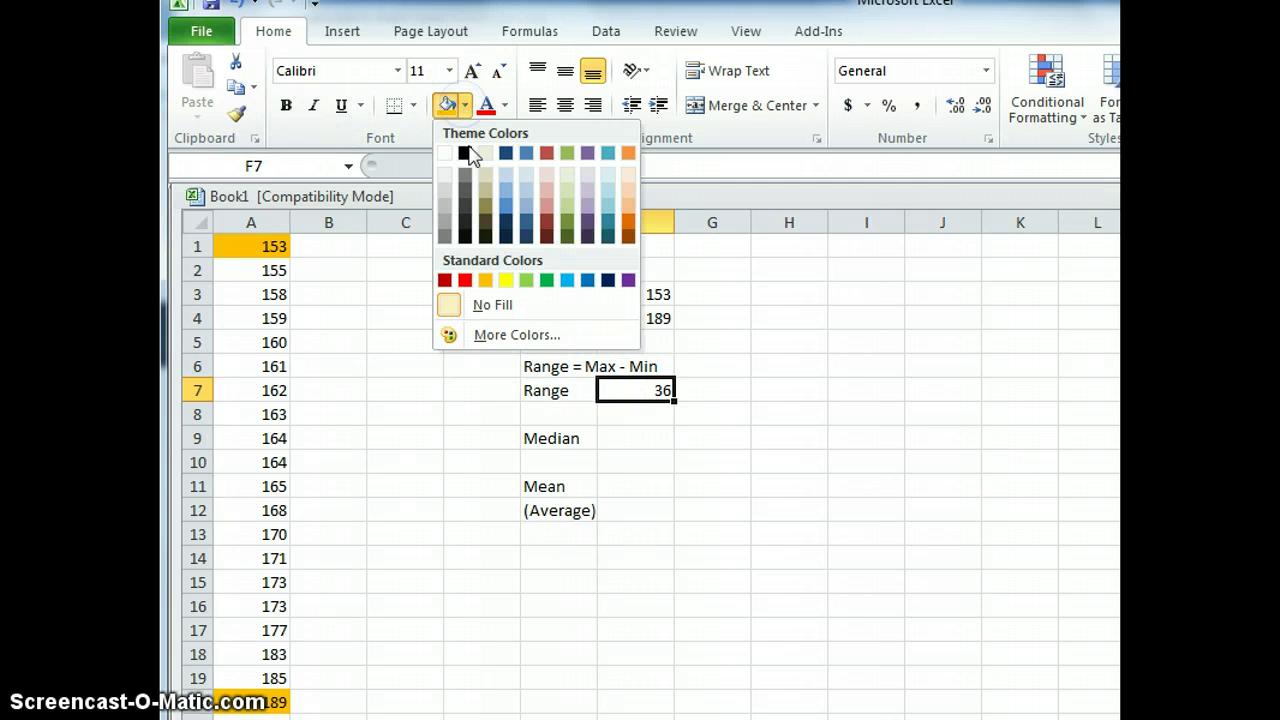
{"action": "left_click", "coordinate": [504, 279]}
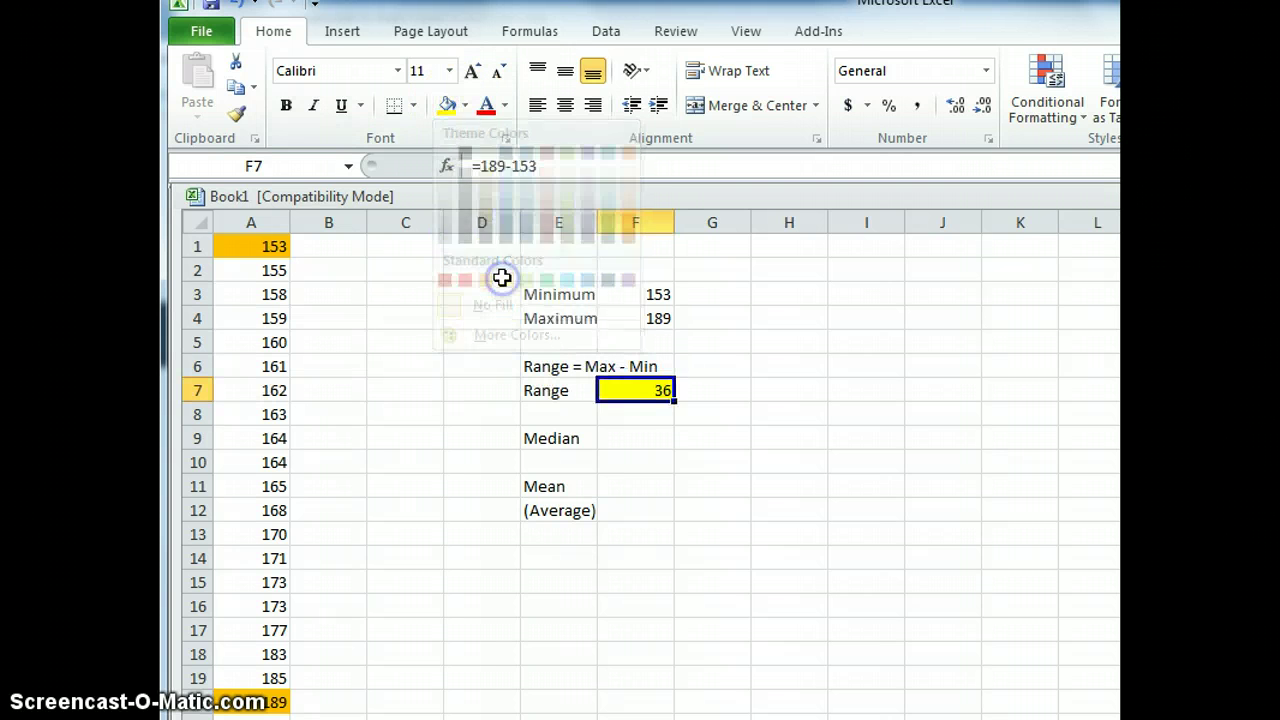
{"action": "left_click", "coordinate": [622, 457]}
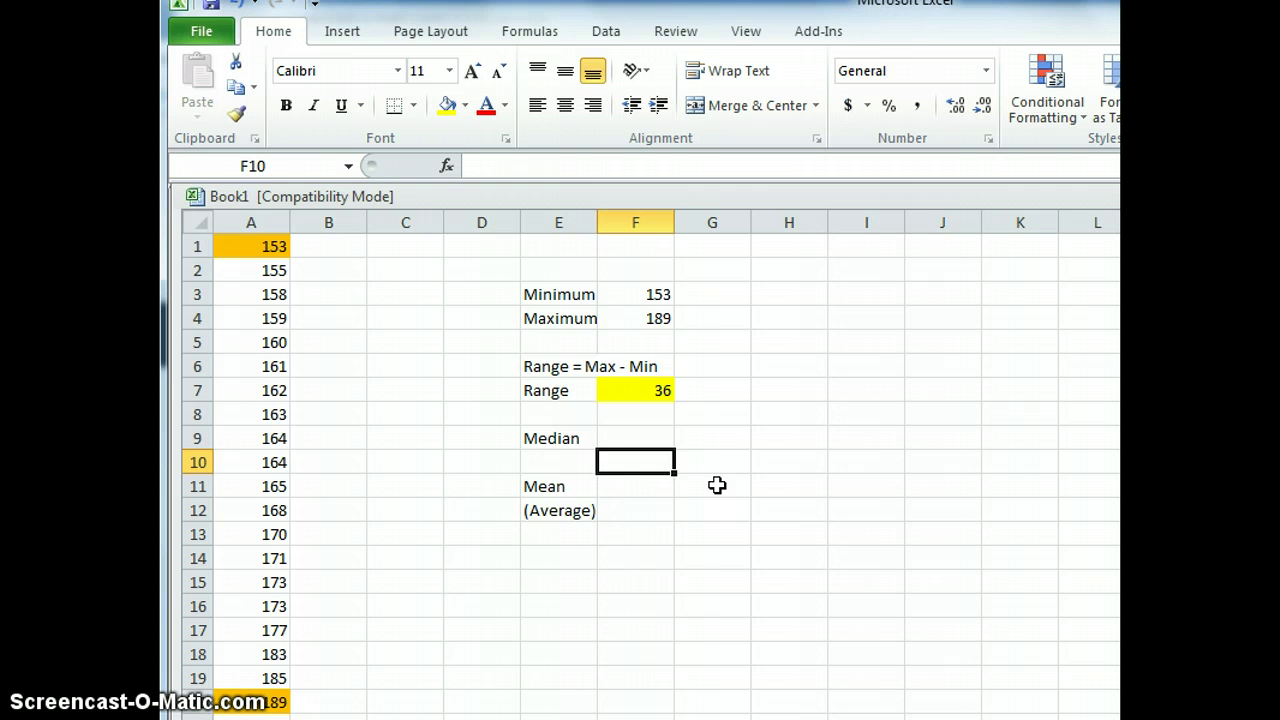
Step: Enter =median(A1:A20) in F9 beside the Median label, returning 164.5
{"action": "left_click", "coordinate": [586, 437]}
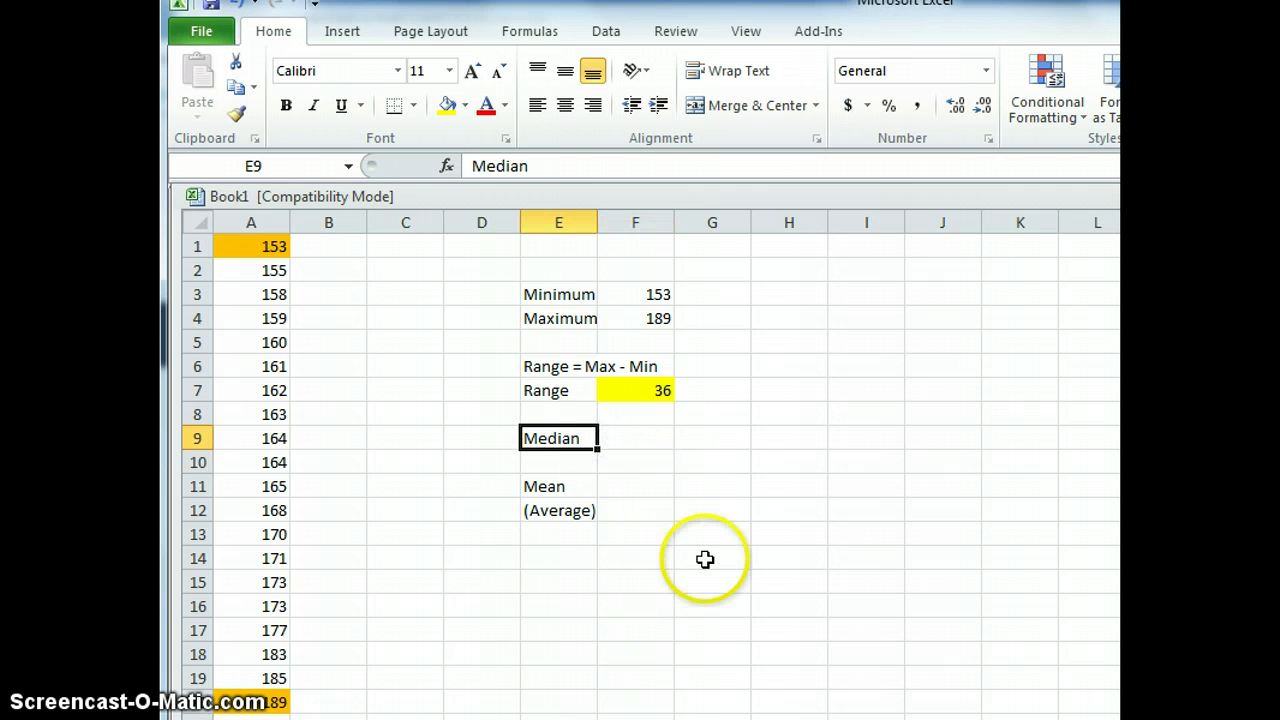
{"action": "left_click", "coordinate": [636, 442]}
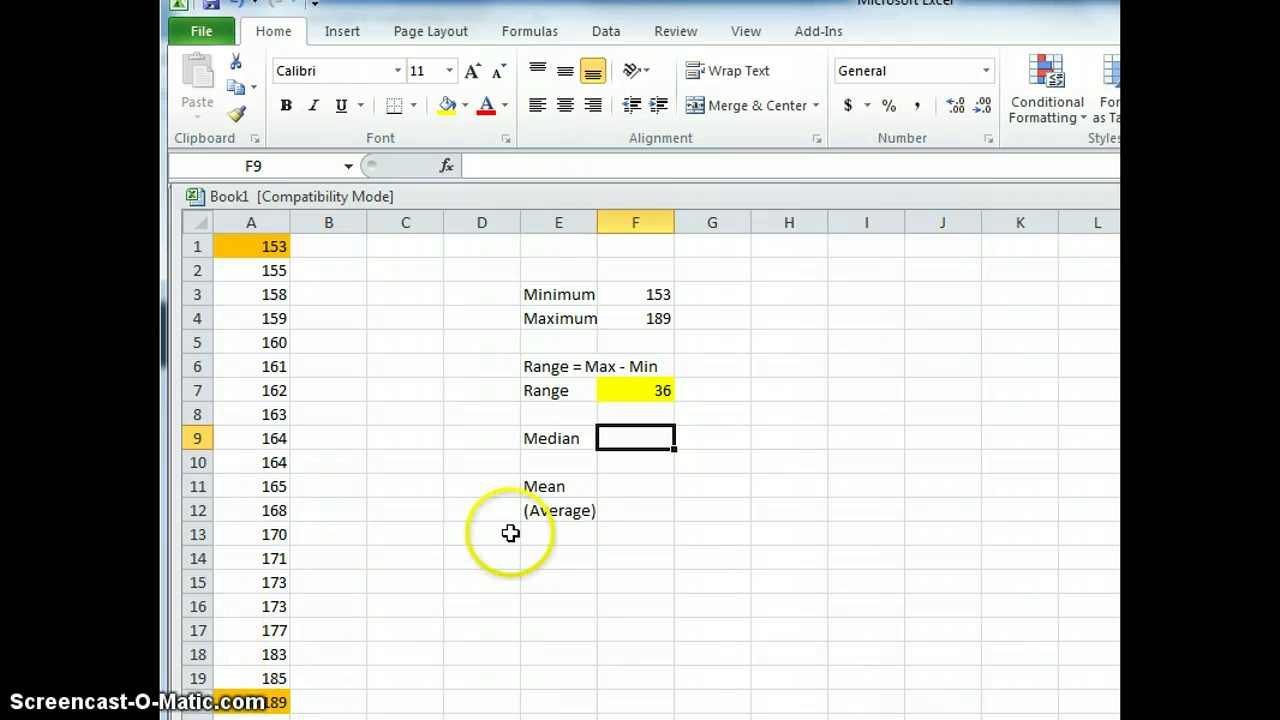
{"action": "left_click", "coordinate": [624, 439]}
{"action": "type", "text": "="}
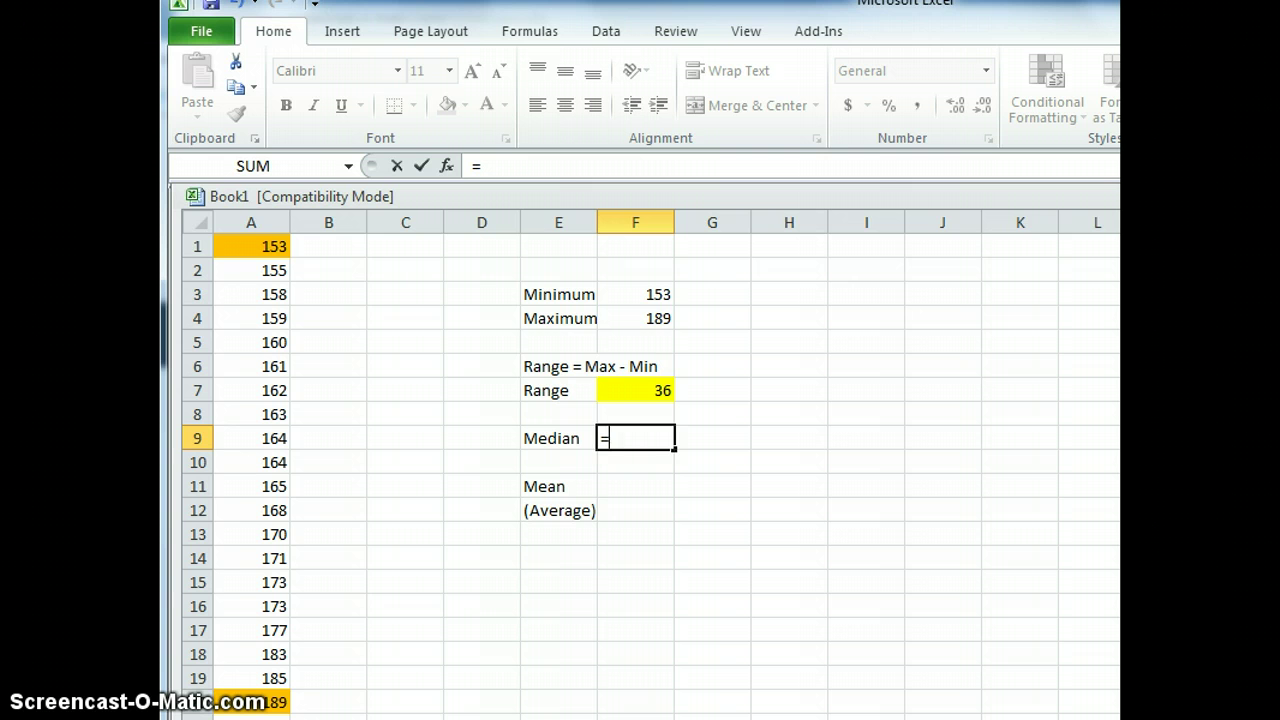
{"action": "type", "text": "med"}
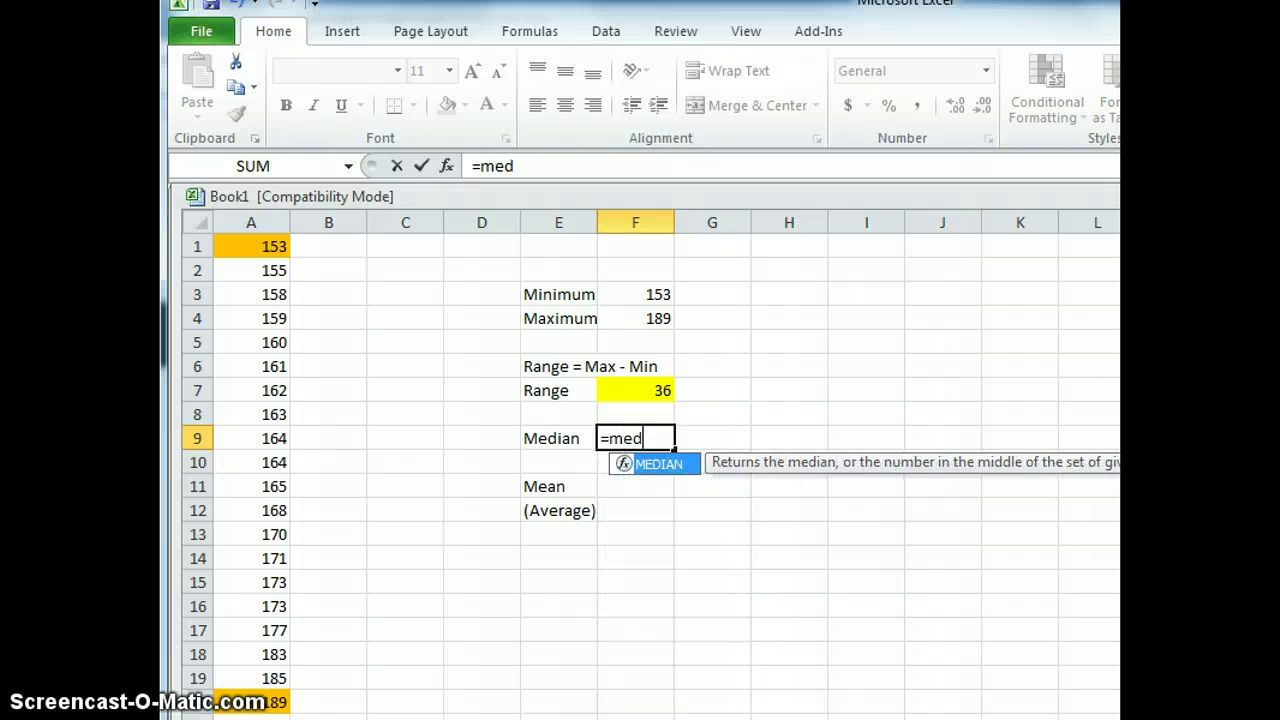
{"action": "type", "text": "ian("}
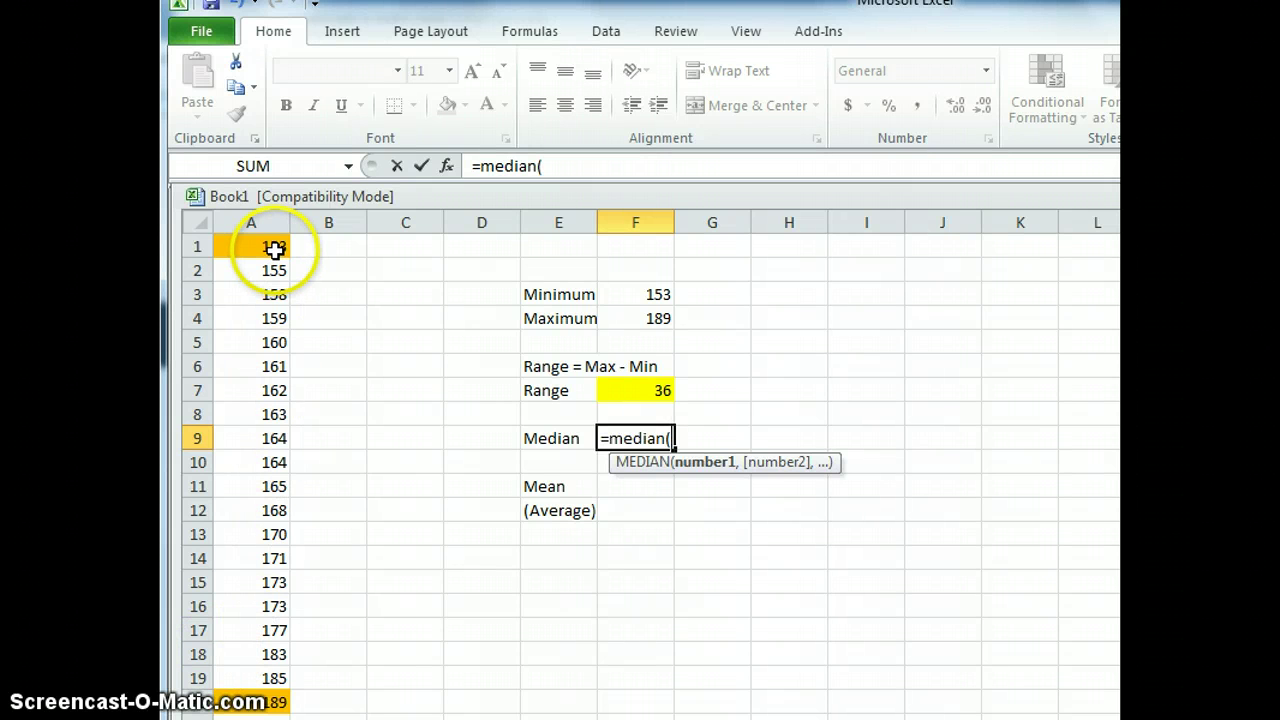
{"action": "left_click_drag", "start_coordinate": [275, 248], "coordinate": [283, 700]}
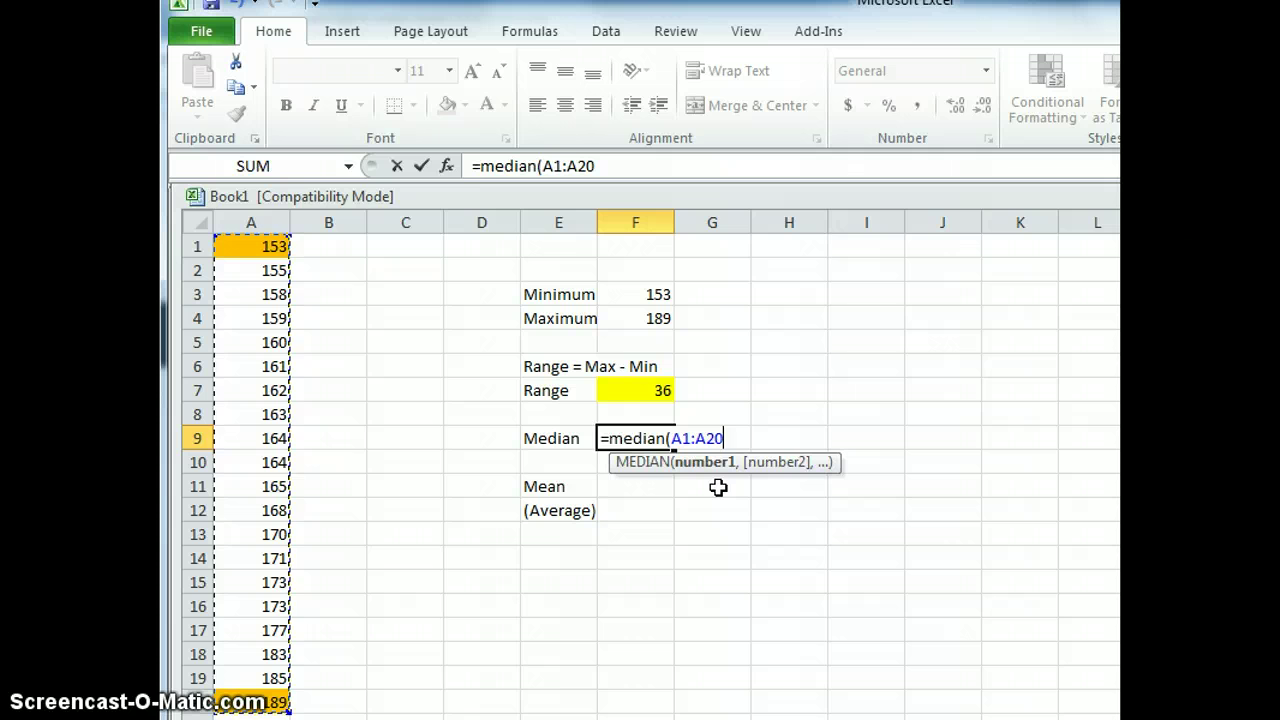
{"action": "type", "text": ")"}
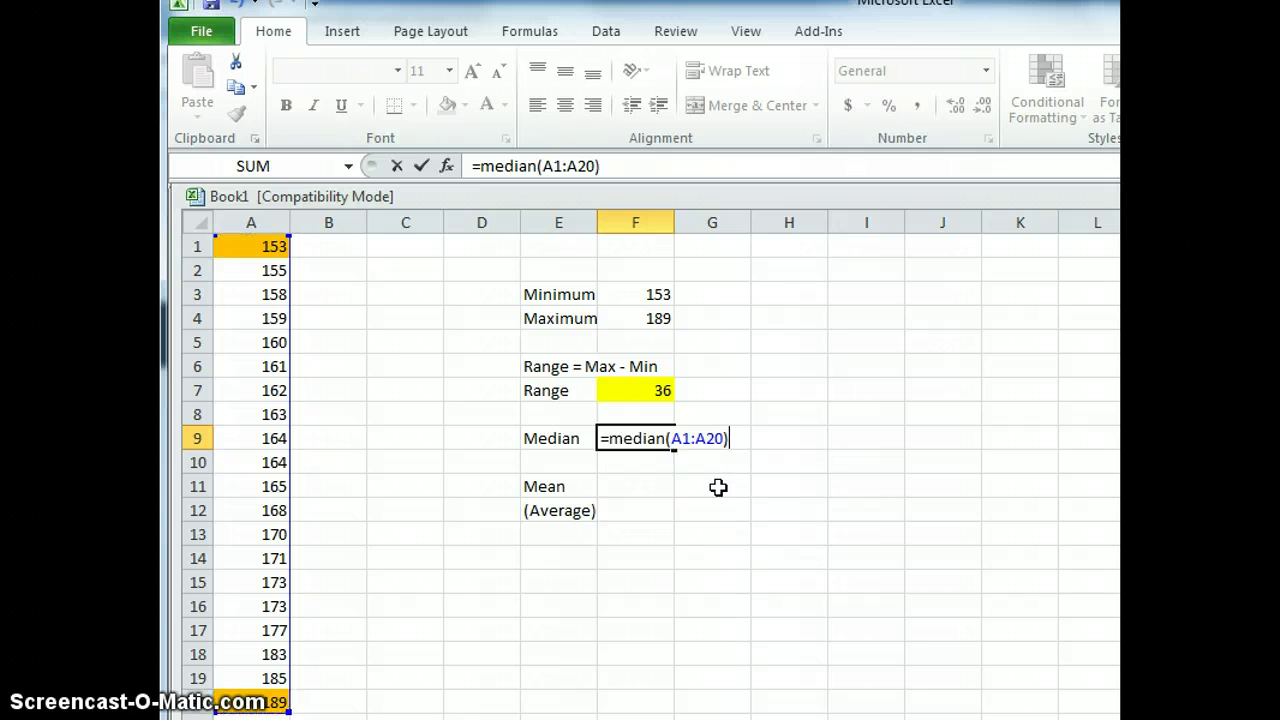
{"action": "key", "text": "Return"}
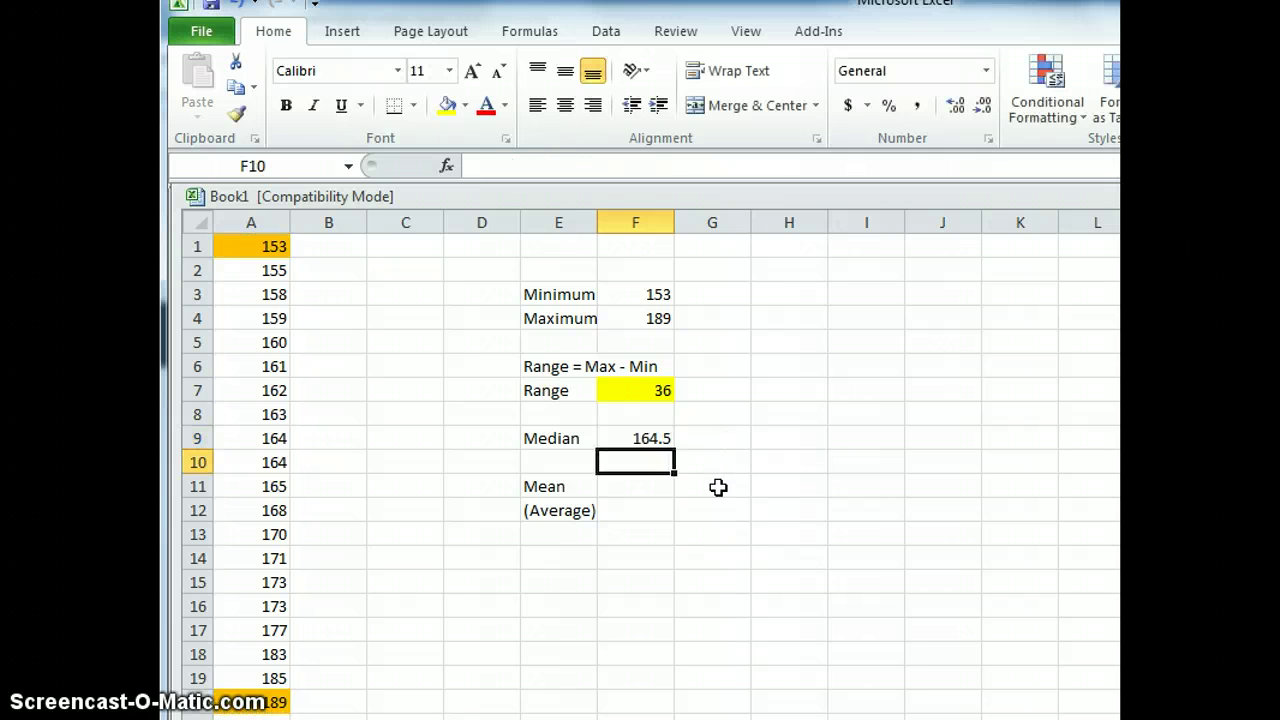
Step: Give the median cell F9 (164.5) a light green fill
{"action": "left_click", "coordinate": [648, 438]}
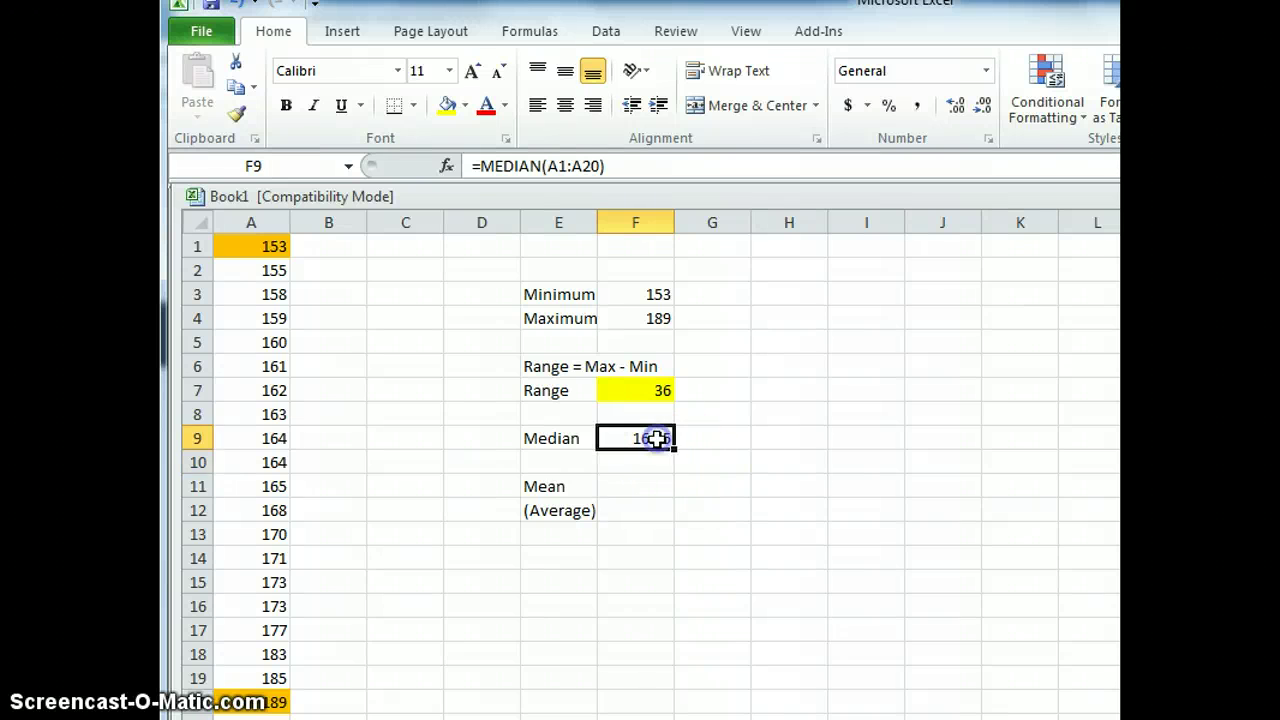
{"action": "left_click", "coordinate": [465, 105]}
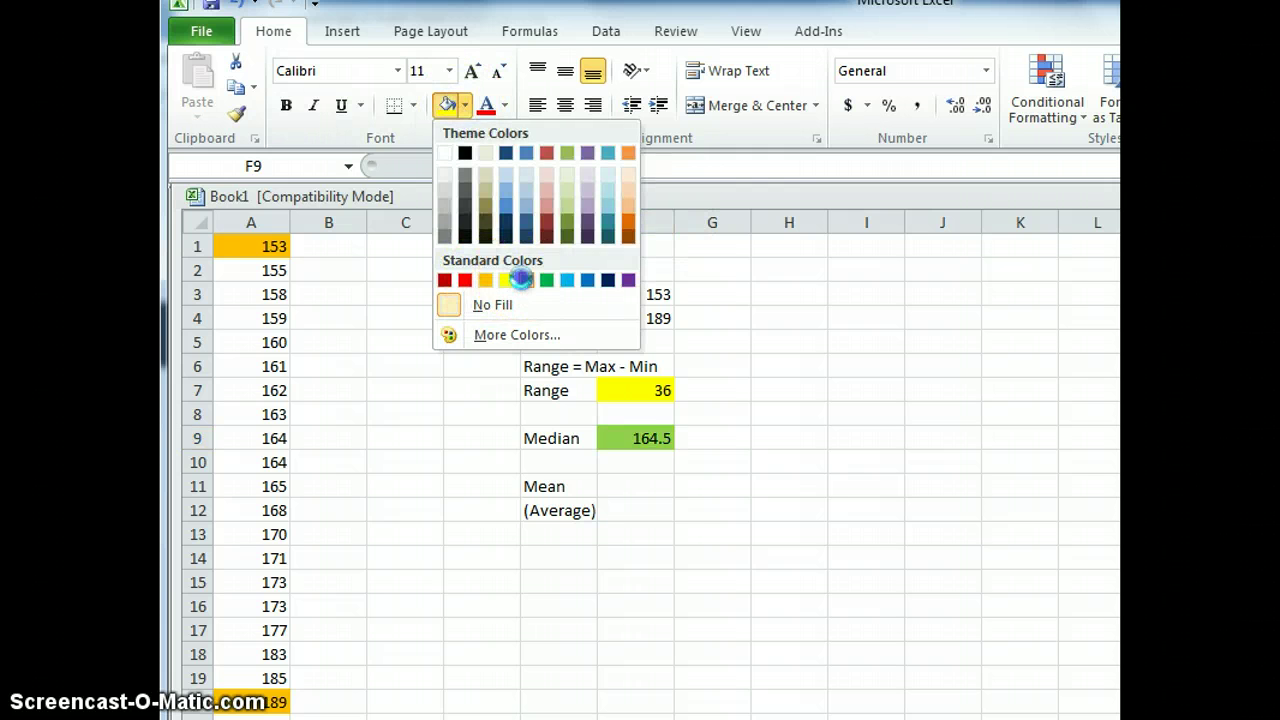
{"action": "left_click", "coordinate": [521, 279]}
{"action": "left_click", "coordinate": [737, 506]}
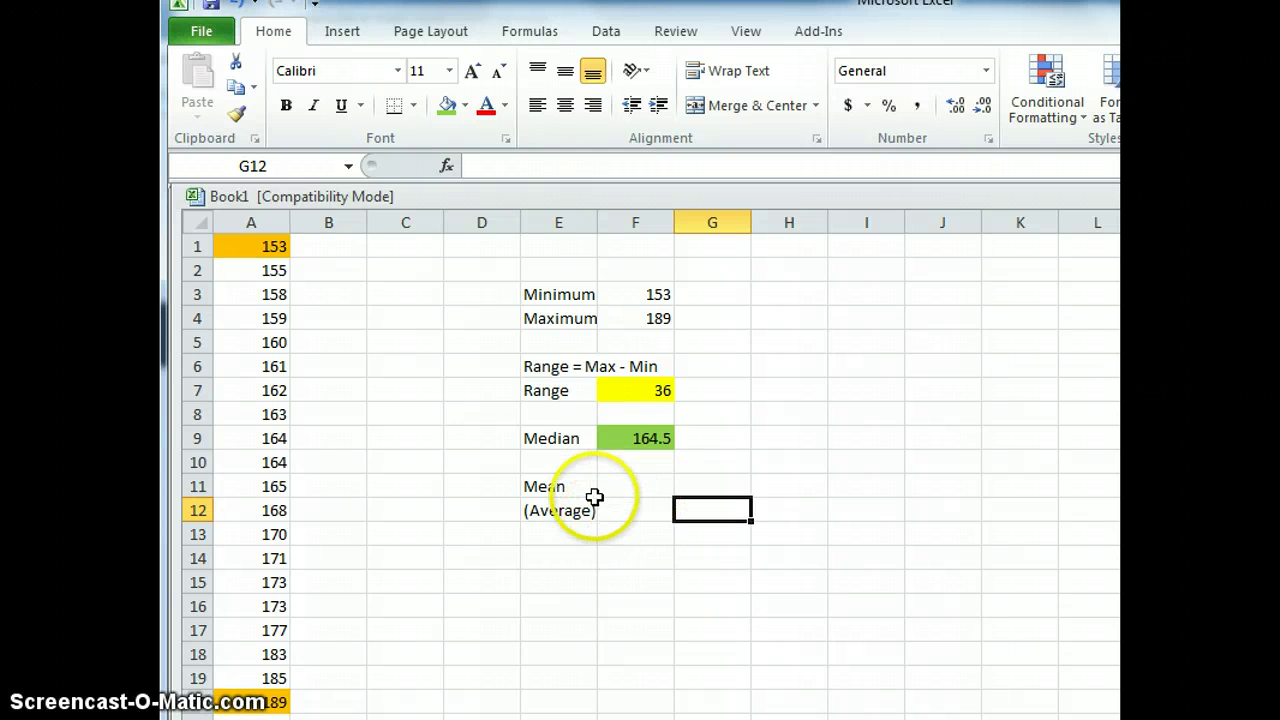
Step: Enter =average(A1:A20) in F11 beside the Mean label, returning 167.65
{"action": "left_click", "coordinate": [645, 487]}
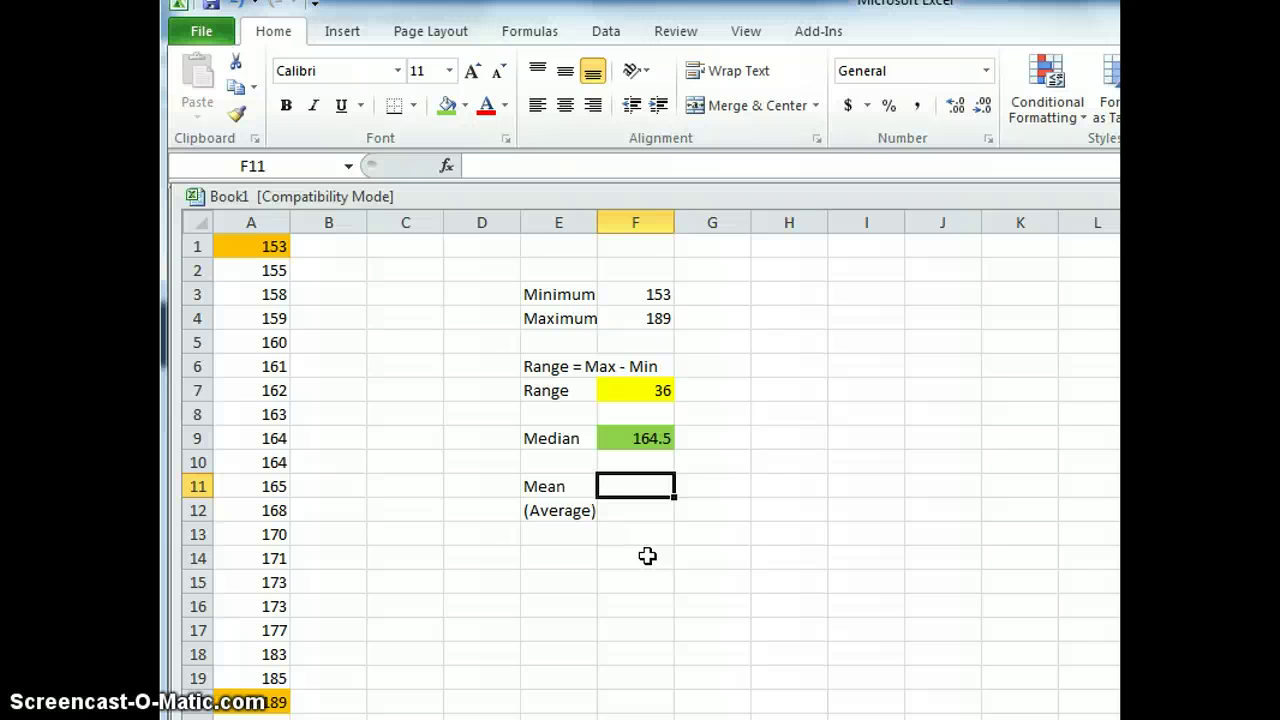
{"action": "type", "text": "="}
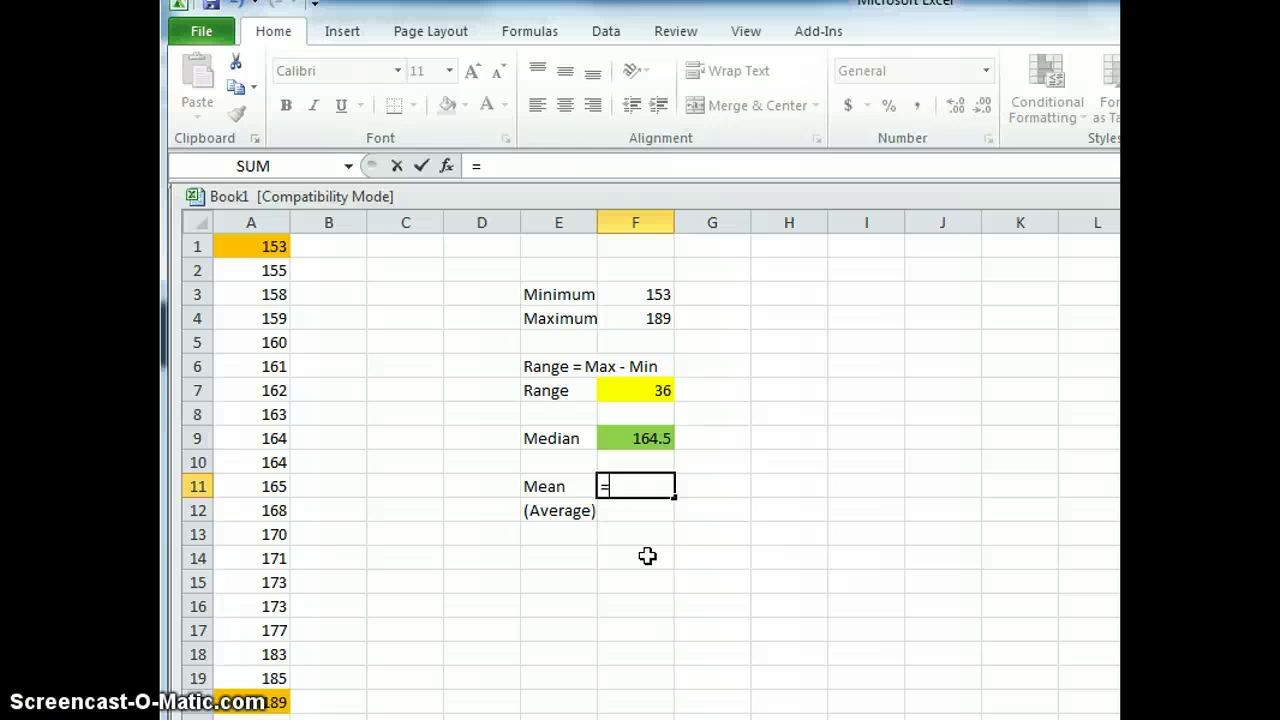
{"action": "type", "text": "avera"}
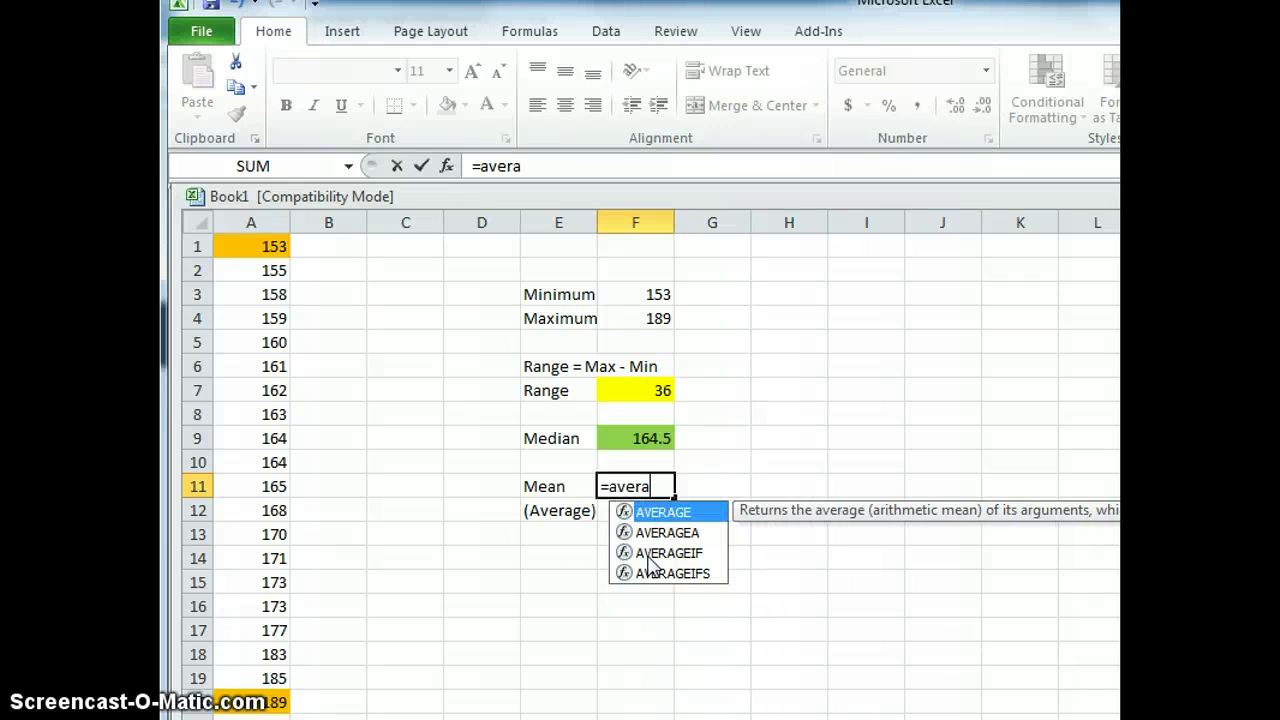
{"action": "type", "text": "ge"}
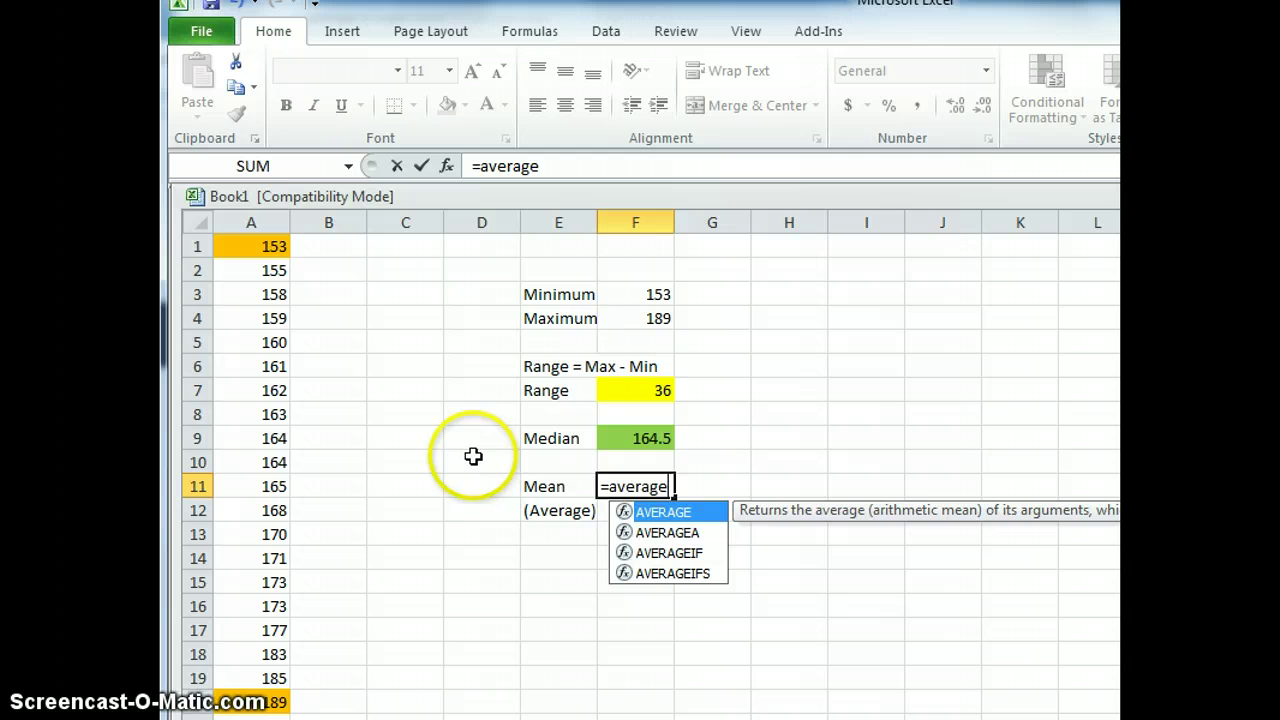
{"action": "type", "text": "("}
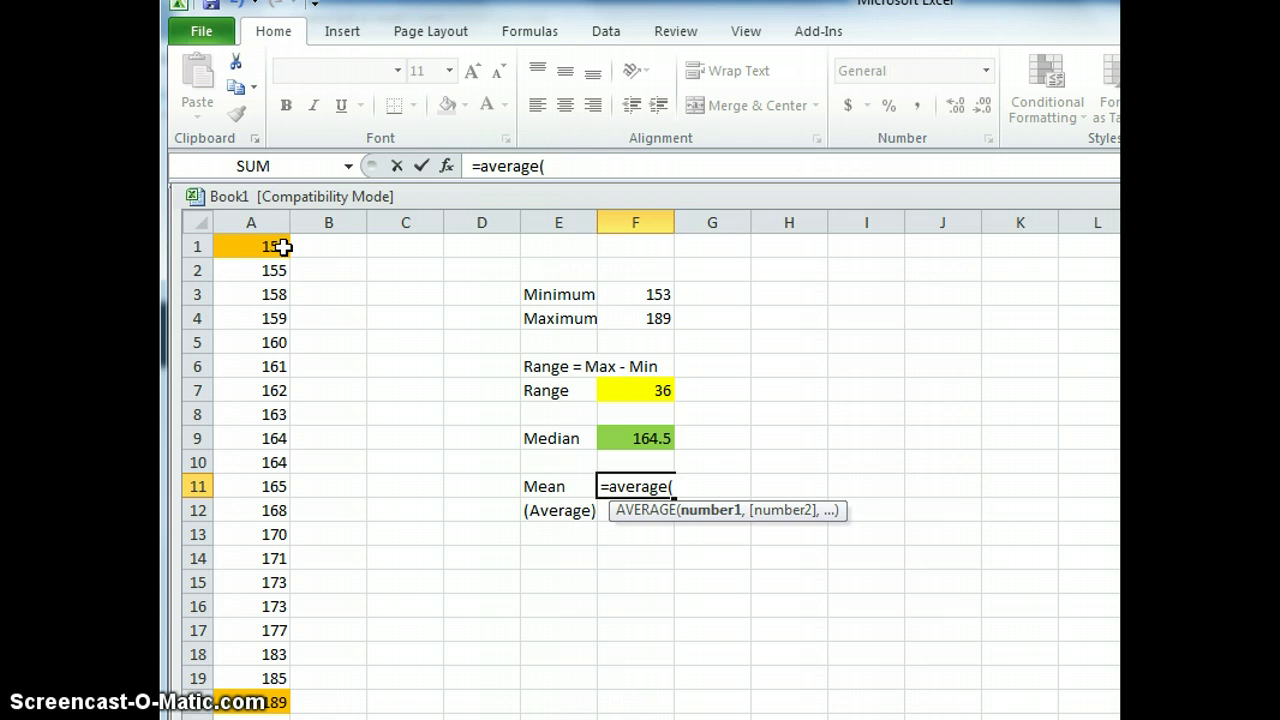
{"action": "left_click", "coordinate": [284, 247]}
{"action": "left_click_drag", "start_coordinate": [284, 247], "coordinate": [267, 703]}
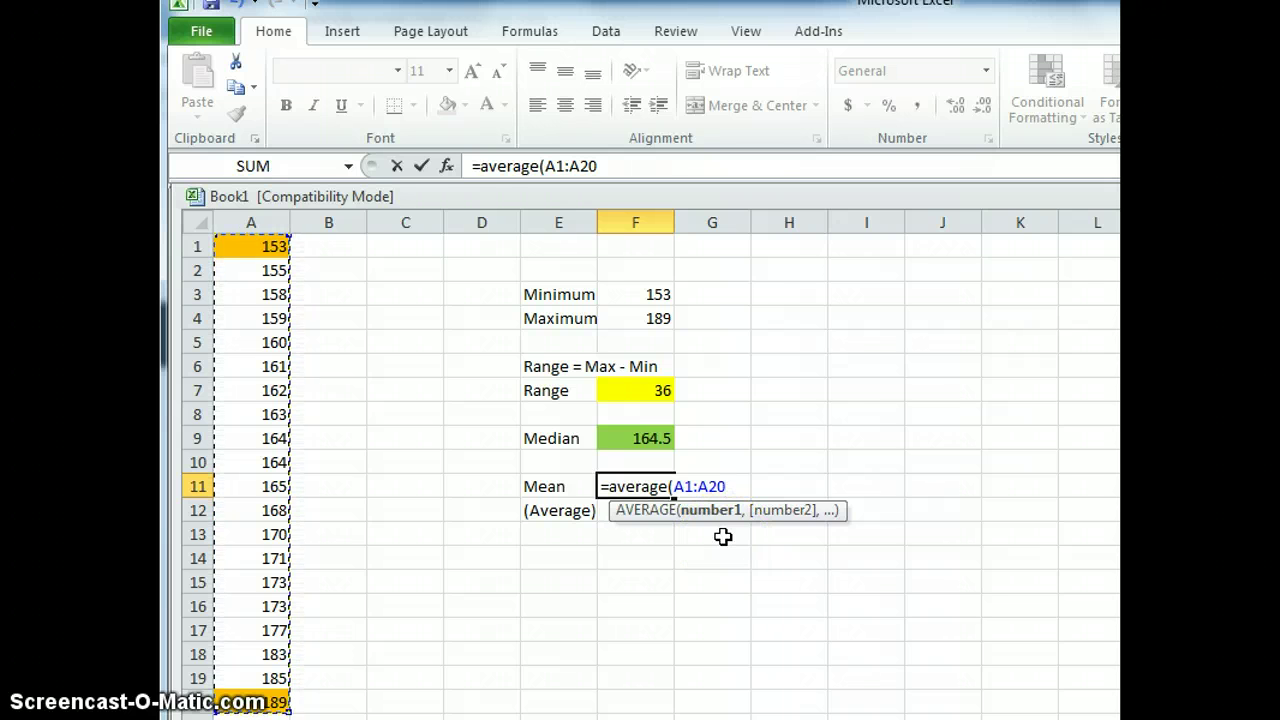
{"action": "type", "text": ")"}
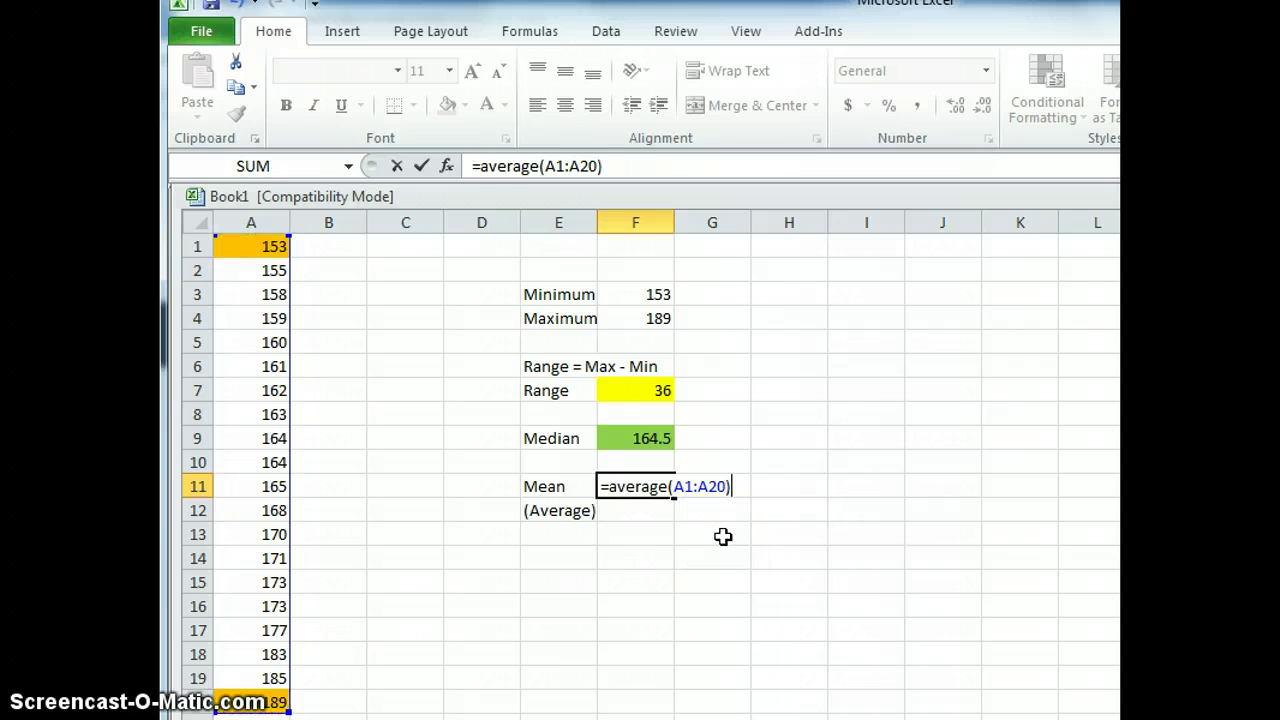
{"action": "key", "text": "Return"}
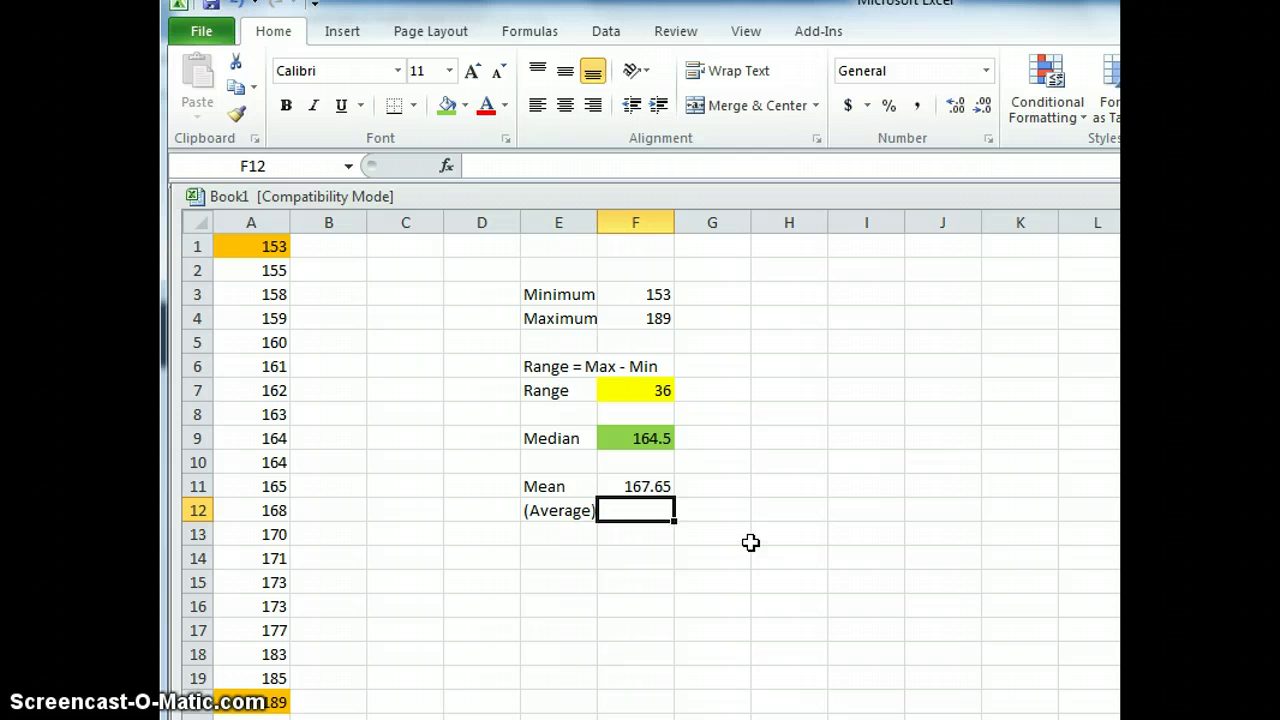
Step: Give the mean cell F11 (167.65) a blue fill, then reselect the A1:A20 data
{"action": "left_click", "coordinate": [632, 486]}
{"action": "left_click", "coordinate": [465, 105]}
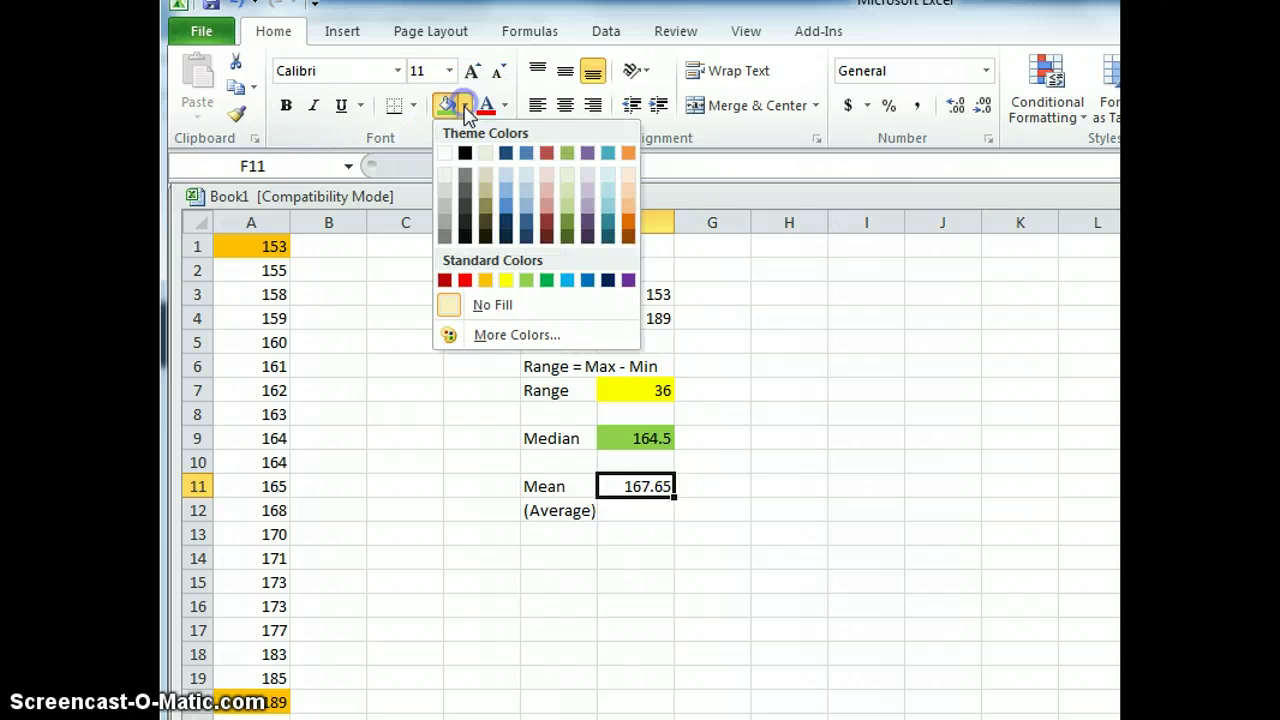
{"action": "left_click", "coordinate": [567, 283]}
{"action": "left_click", "coordinate": [710, 535]}
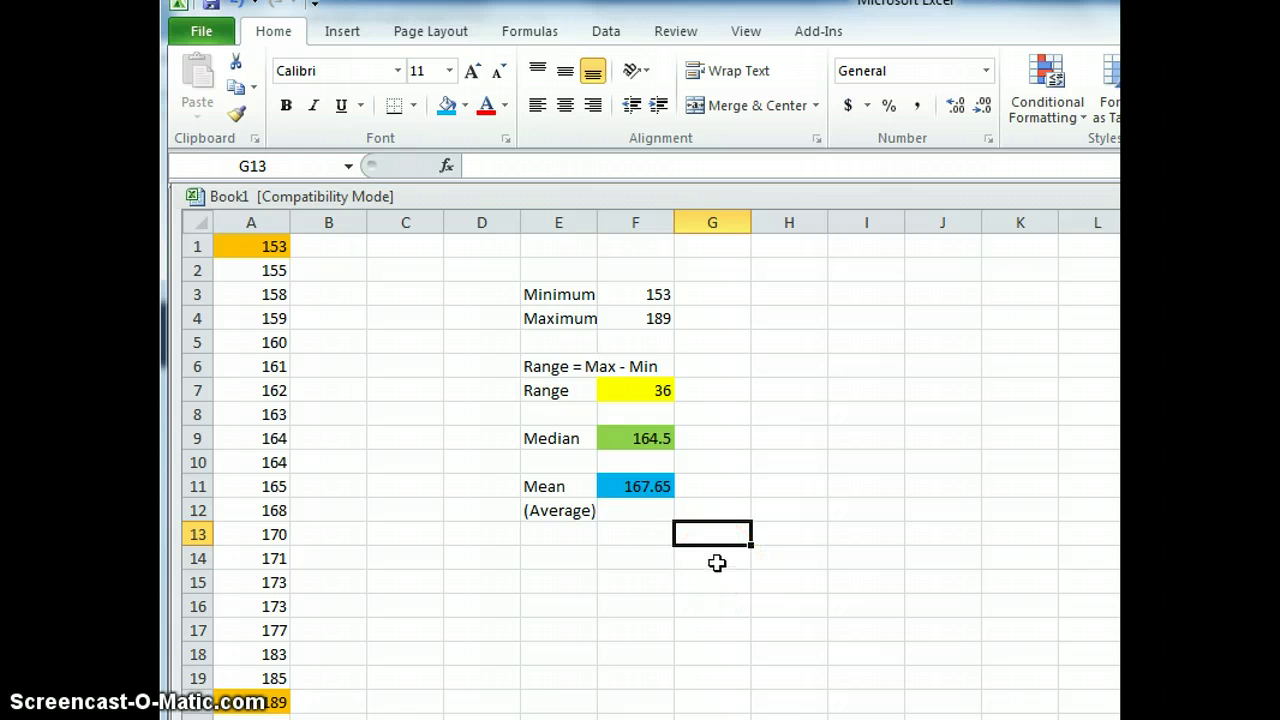
{"action": "left_click_drag", "start_coordinate": [276, 246], "coordinate": [281, 702]}
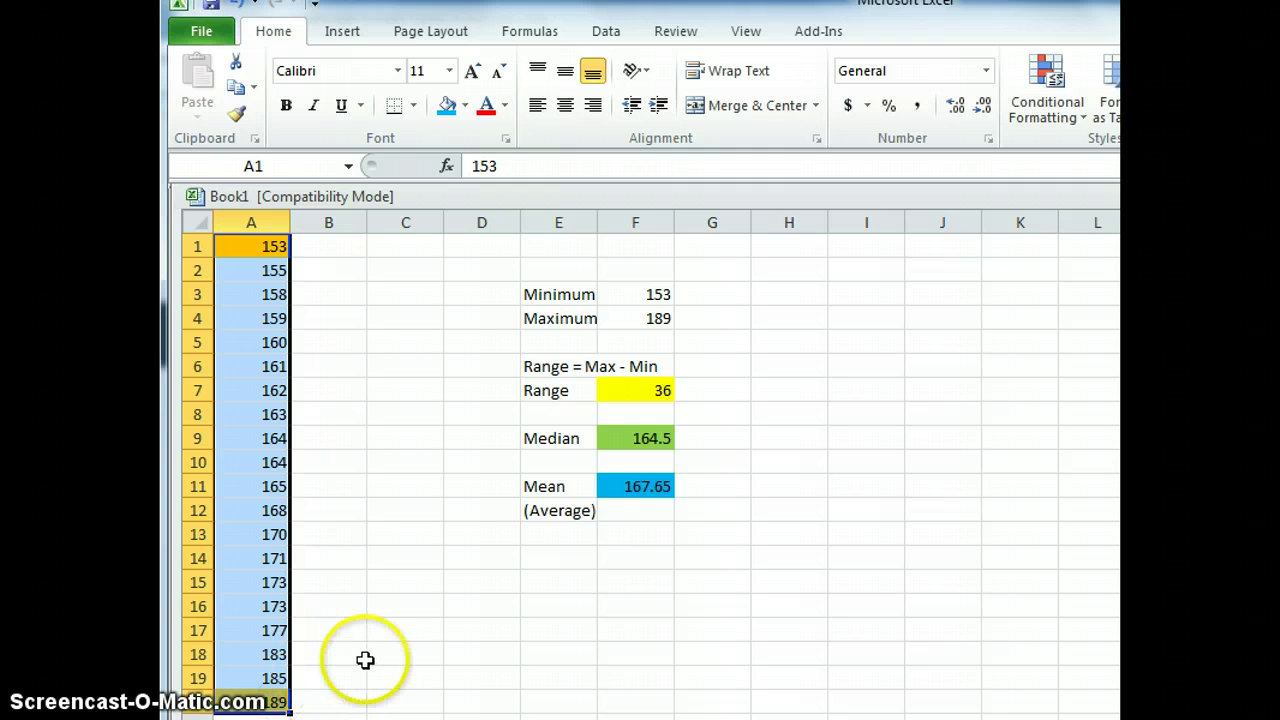
{"action": "left_click", "coordinate": [333, 390]}
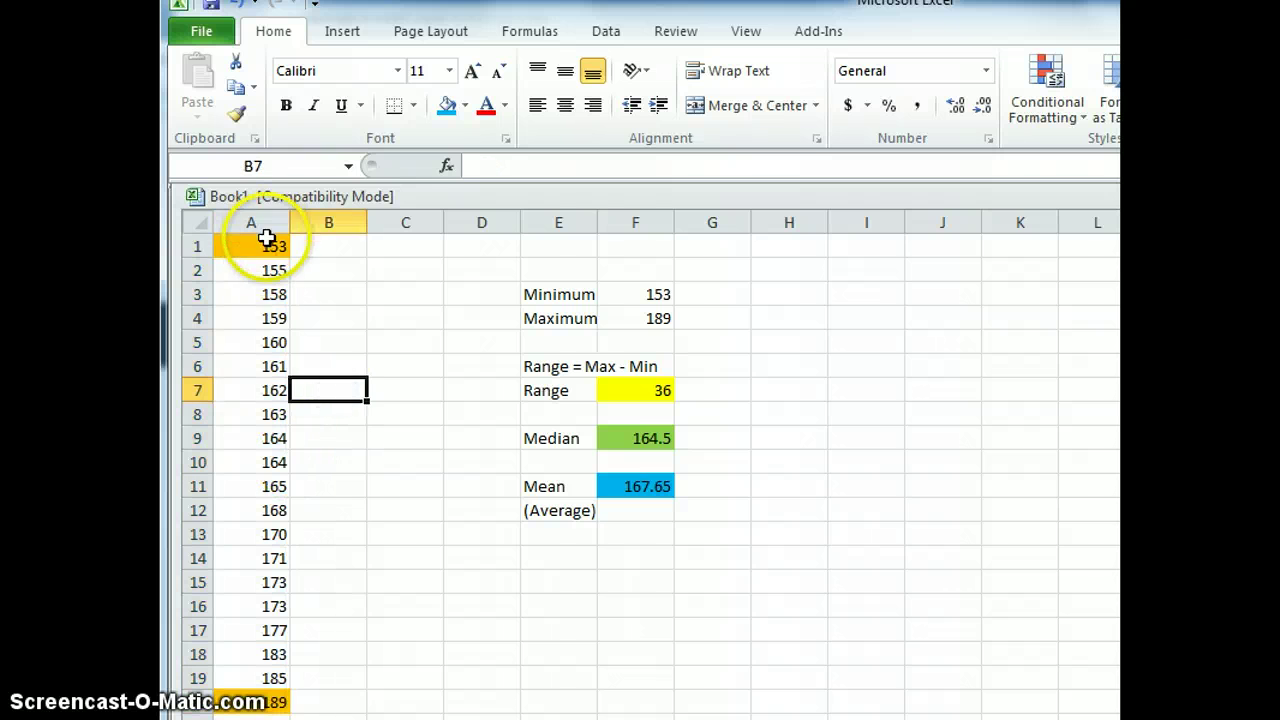
{"action": "left_click", "coordinate": [267, 247]}
{"action": "key", "text": "Down"}
{"action": "key", "text": "Down"}
{"action": "key", "text": "Down"}
{"action": "key", "text": "Down"}
{"action": "key", "text": "Down"}
{"action": "key", "text": "Down"}
{"action": "key", "text": "Down"}
{"action": "key", "text": "Down"}
{"action": "key", "text": "Down"}
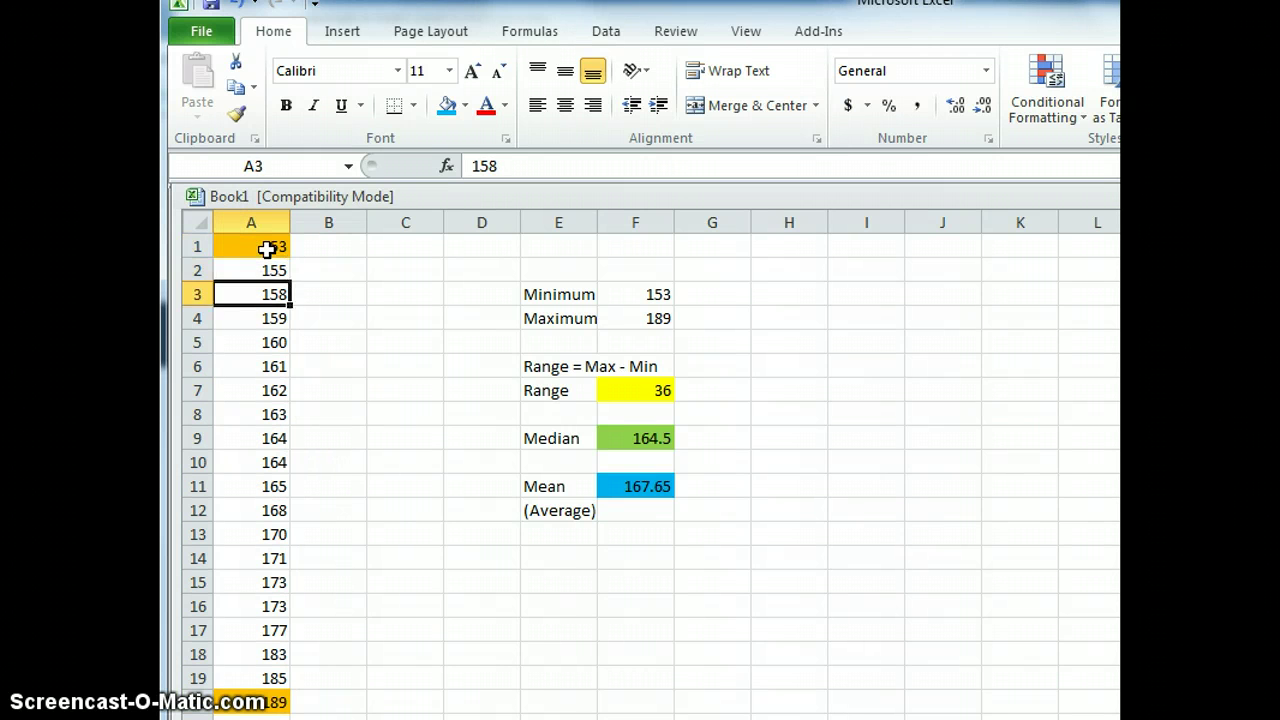
{"action": "key", "text": "Down"}
{"action": "key", "text": "Down"}
{"action": "key", "text": "Down"}
{"action": "key", "text": "Down"}
{"action": "key", "text": "Down"}
{"action": "key", "text": "Down"}
{"action": "key", "text": "Down"}
{"action": "key", "text": "Down"}
{"action": "key", "text": "Down"}
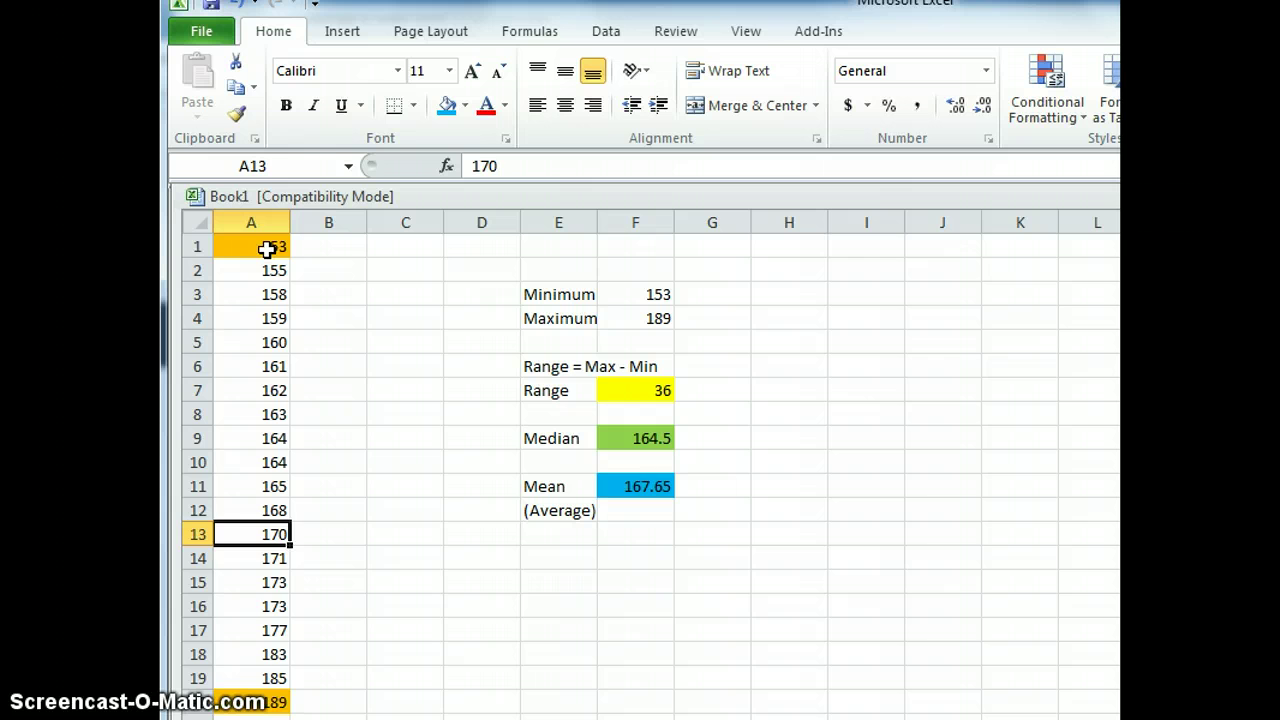
{"action": "key", "text": "Down"}
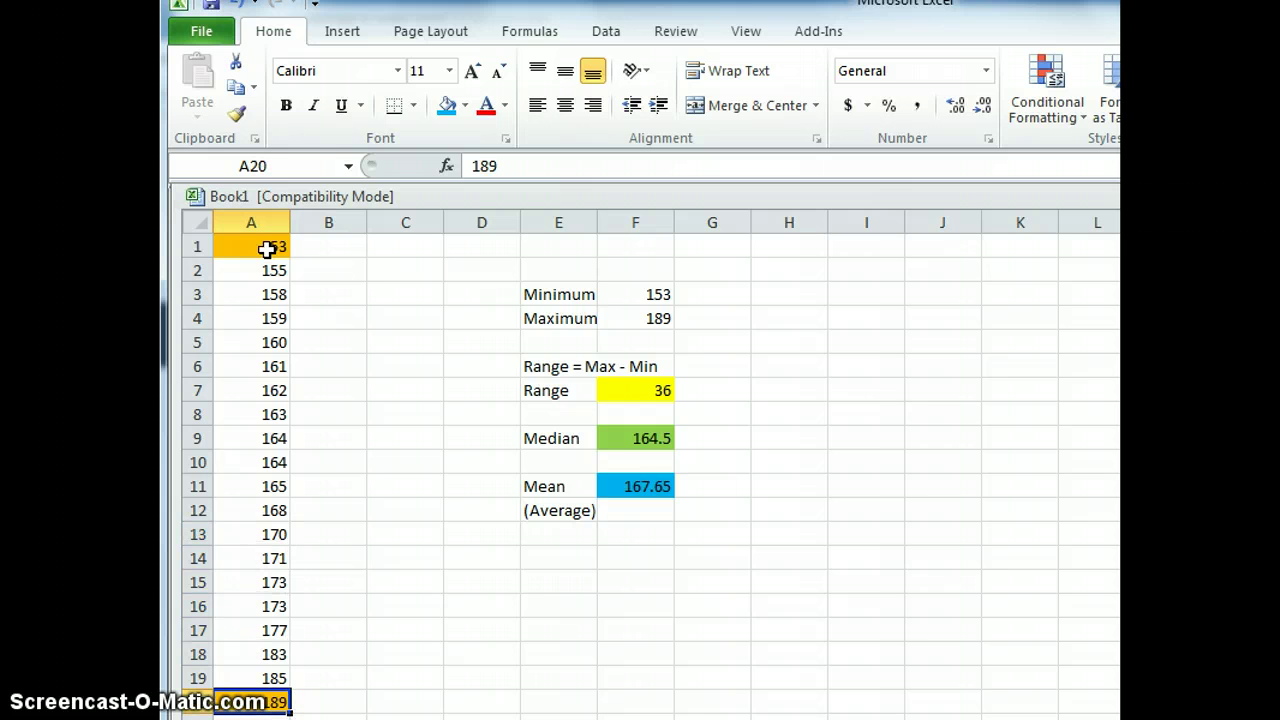